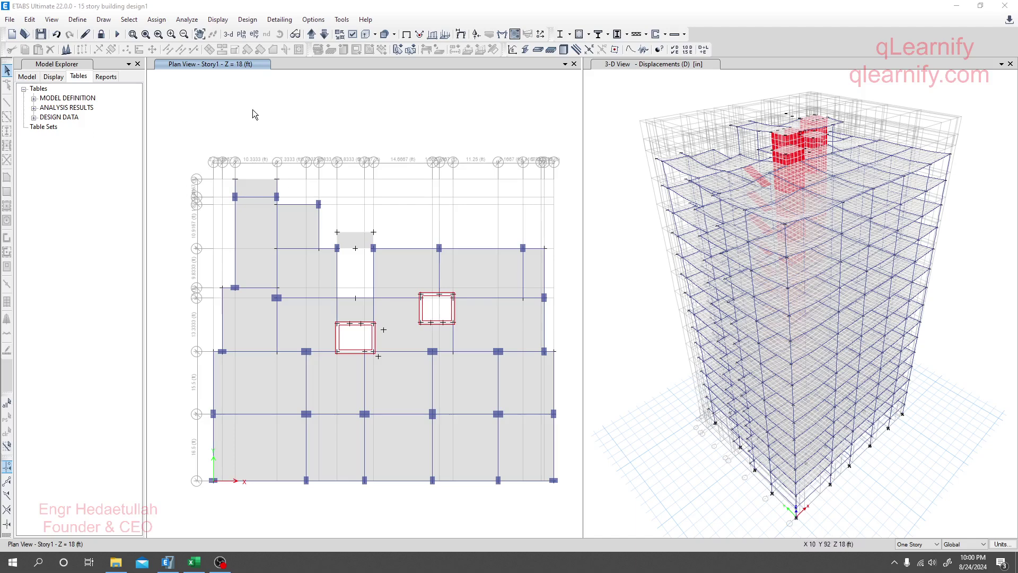
Unlock the model and open the story data table for editing
{"action": "left_click", "coordinate": [101, 34]}
{"action": "left_click", "coordinate": [524, 320]}
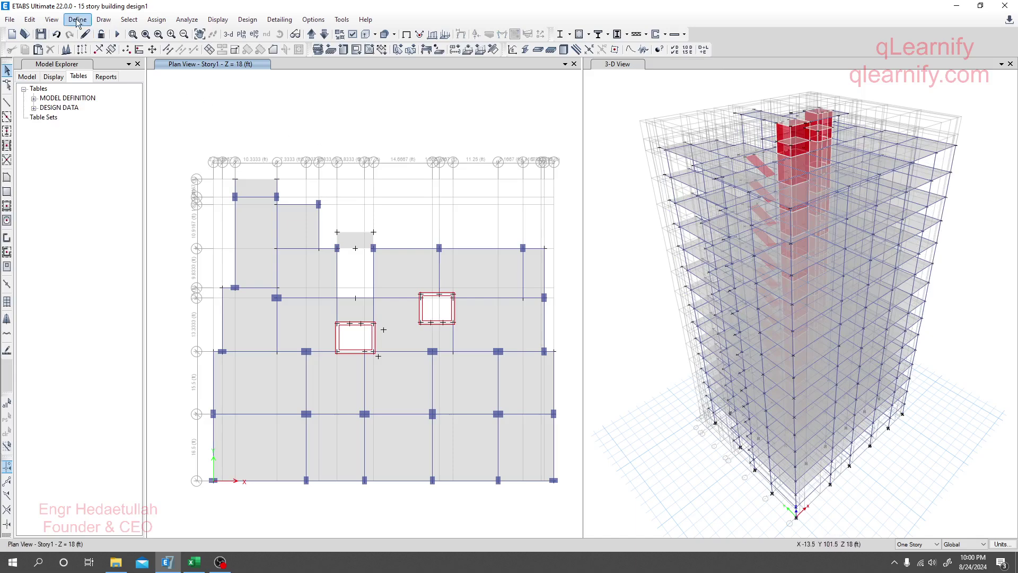
{"action": "right_click", "coordinate": [256, 109]}
{"action": "left_click", "coordinate": [283, 111]}
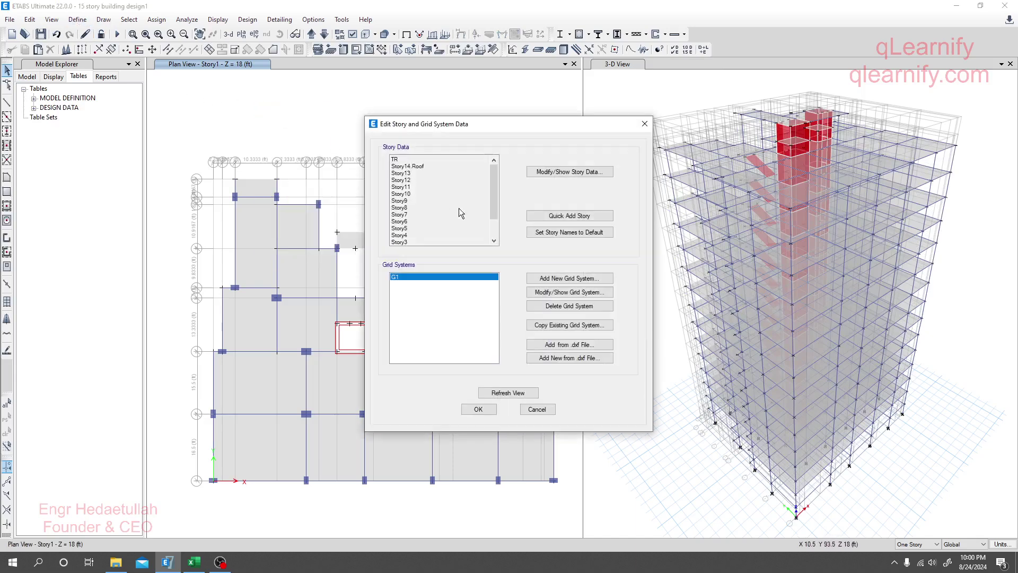
{"action": "scroll", "coordinate": [403, 168], "scroll_direction": "down", "scroll_amount": 1}
{"action": "left_click", "coordinate": [566, 173]}
Review the story names and heights in the story data table from the TR level down to Base
{"action": "scroll", "coordinate": [373, 295], "scroll_direction": "down", "scroll_amount": 2}
{"action": "scroll", "coordinate": [373, 295], "scroll_direction": "up", "scroll_amount": 2}
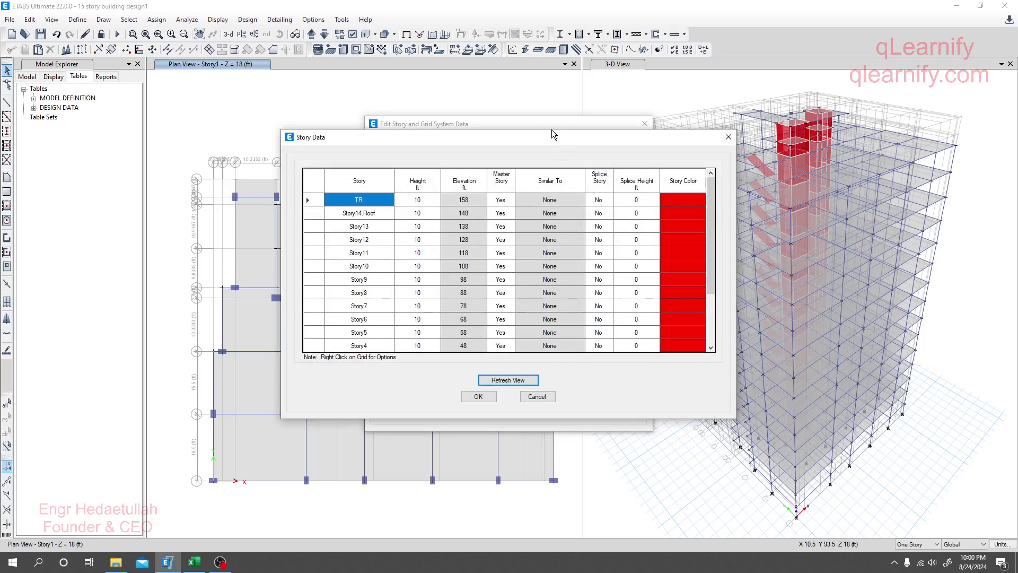
{"action": "left_click_drag", "start_coordinate": [551, 133], "coordinate": [557, 80]}
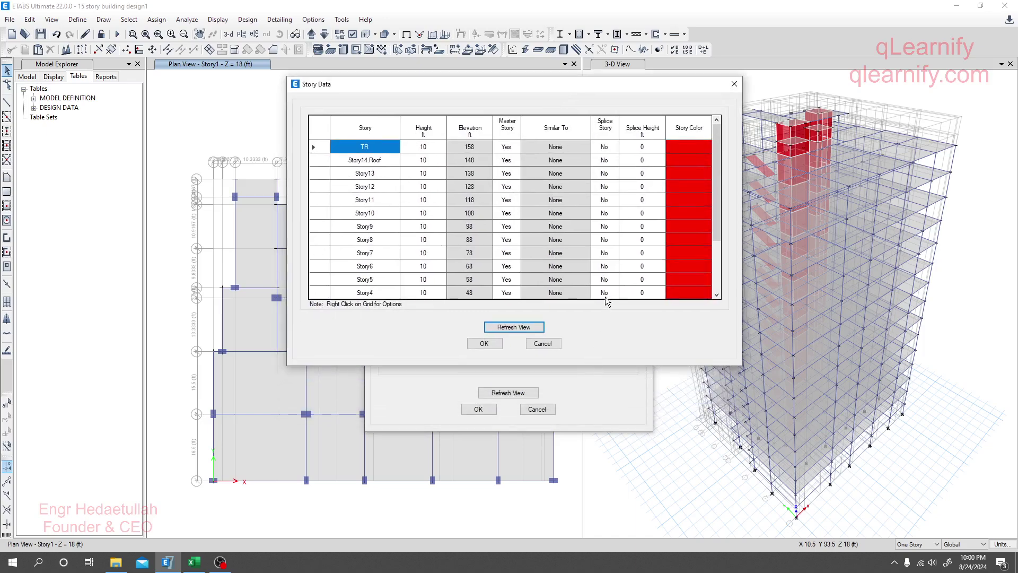
{"action": "scroll", "coordinate": [379, 239], "scroll_direction": "down", "scroll_amount": 2}
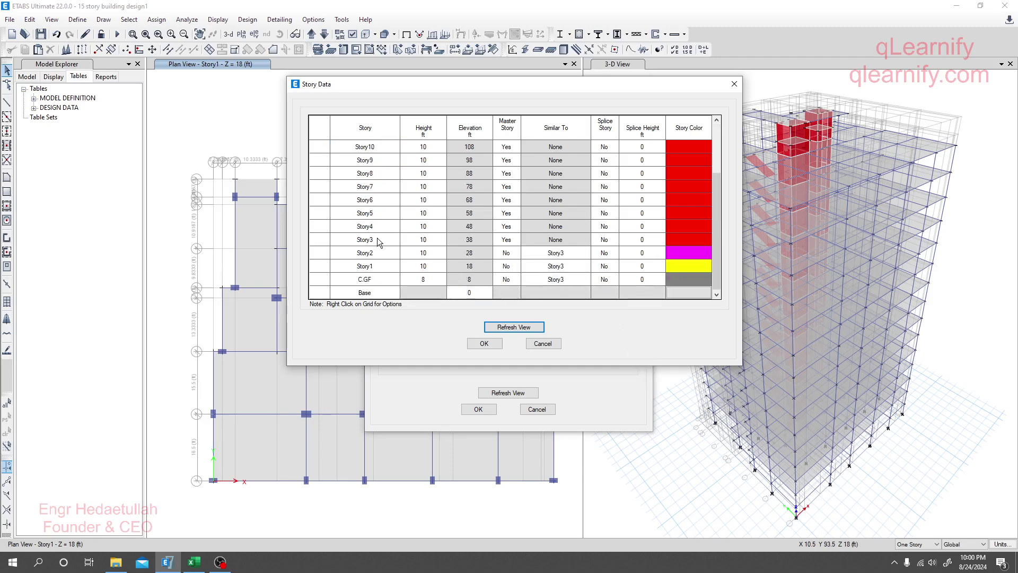
{"action": "scroll", "coordinate": [379, 263], "scroll_direction": "up", "scroll_amount": 2}
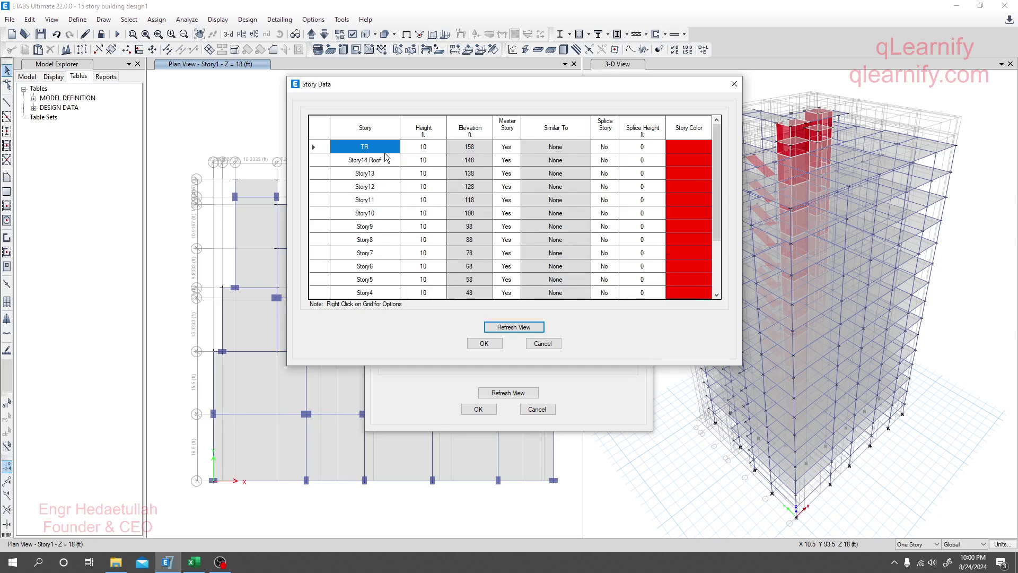
{"action": "scroll", "coordinate": [382, 254], "scroll_direction": "down", "scroll_amount": 2}
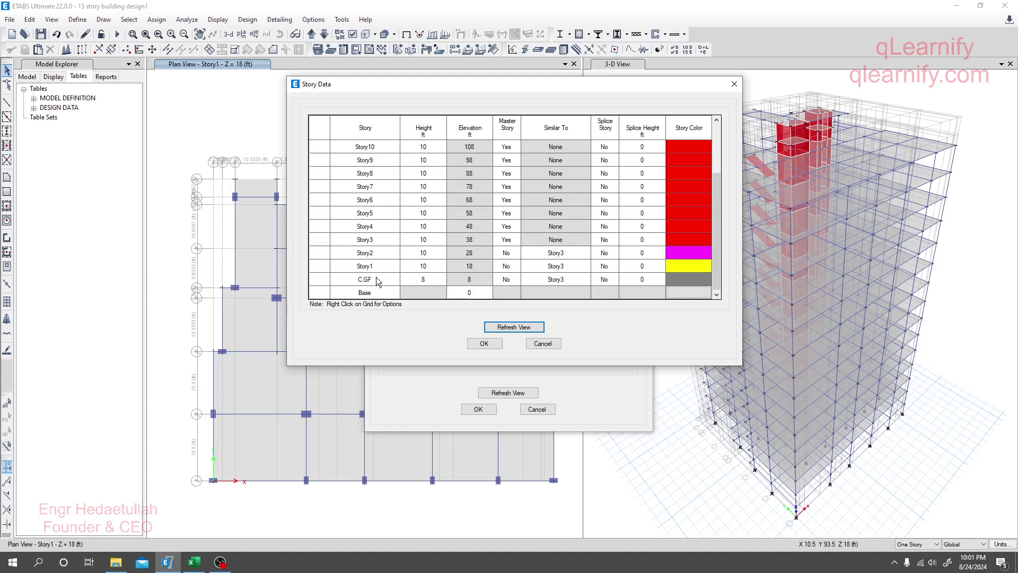
{"action": "double_click", "coordinate": [374, 160]}
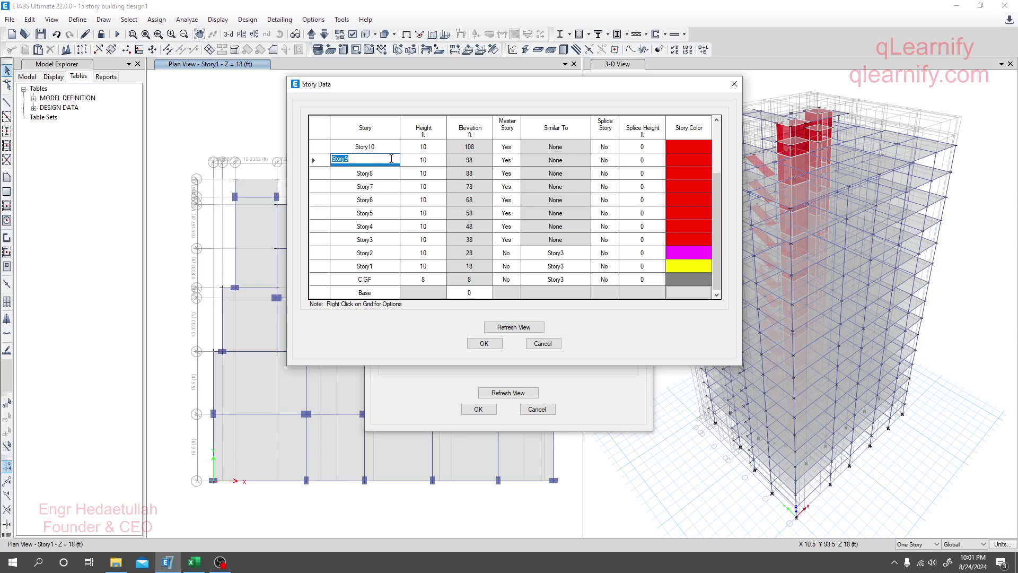
{"action": "scroll", "coordinate": [395, 185], "scroll_direction": "up", "scroll_amount": 1}
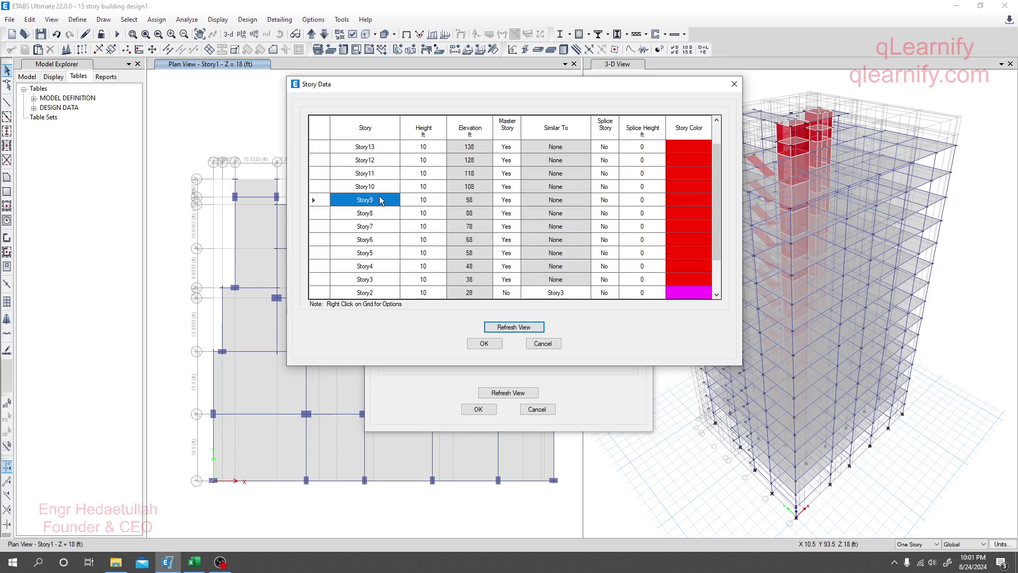
{"action": "scroll", "coordinate": [378, 223], "scroll_direction": "down", "scroll_amount": 1}
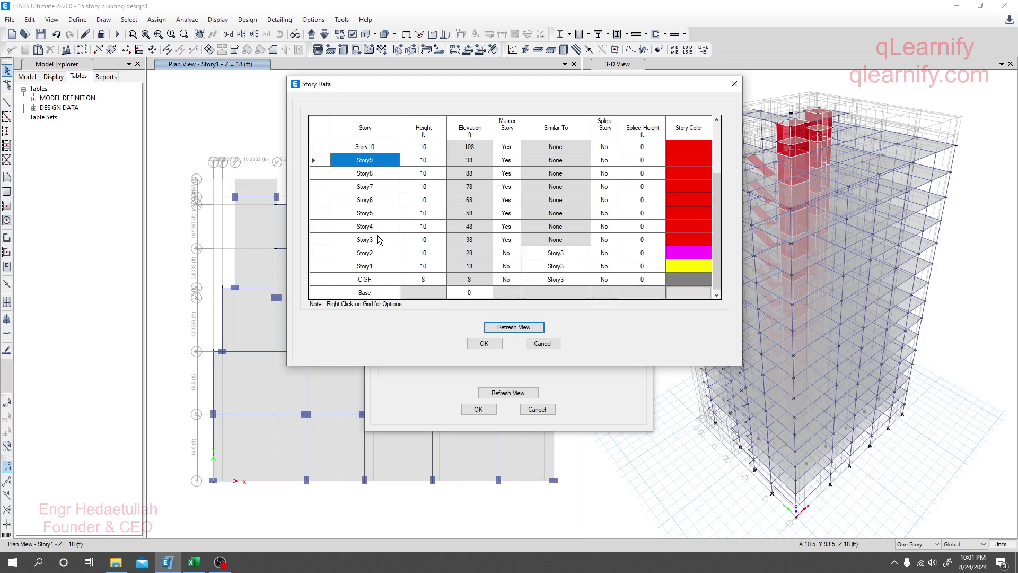
{"action": "scroll", "coordinate": [374, 244], "scroll_direction": "up", "scroll_amount": 2}
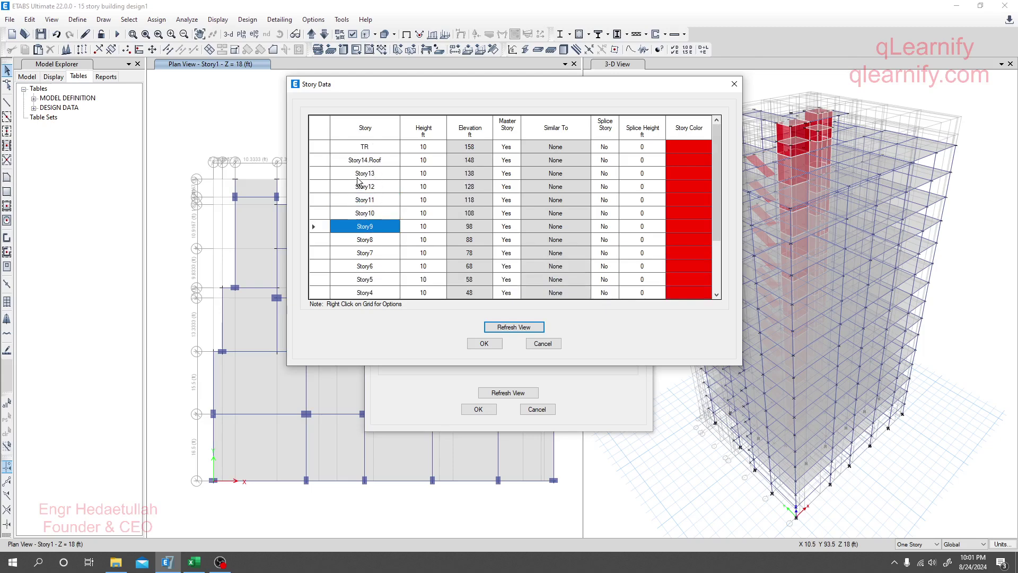
{"action": "scroll", "coordinate": [365, 285], "scroll_direction": "down", "scroll_amount": 2}
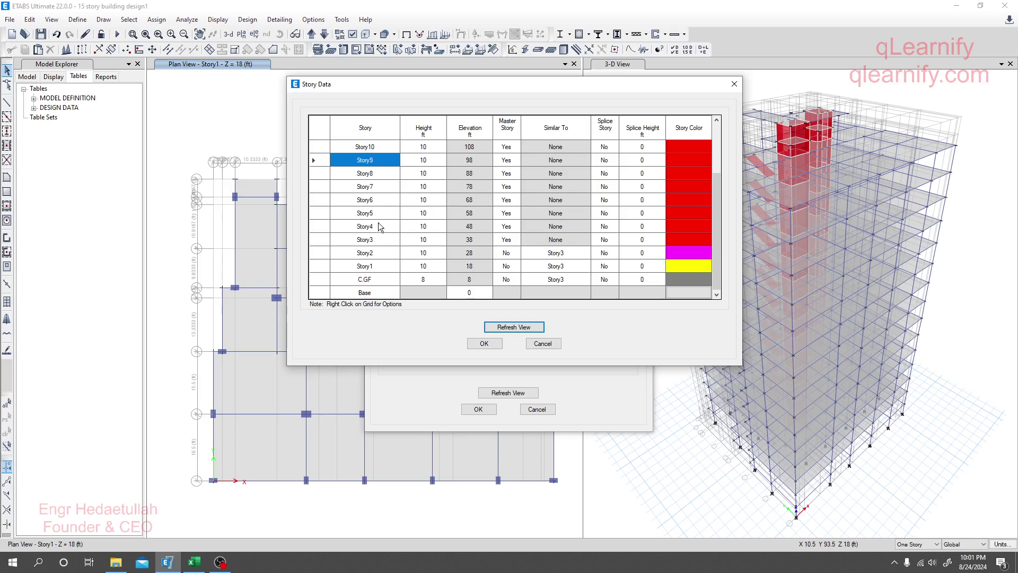
{"action": "scroll", "coordinate": [378, 227], "scroll_direction": "up", "scroll_amount": 2}
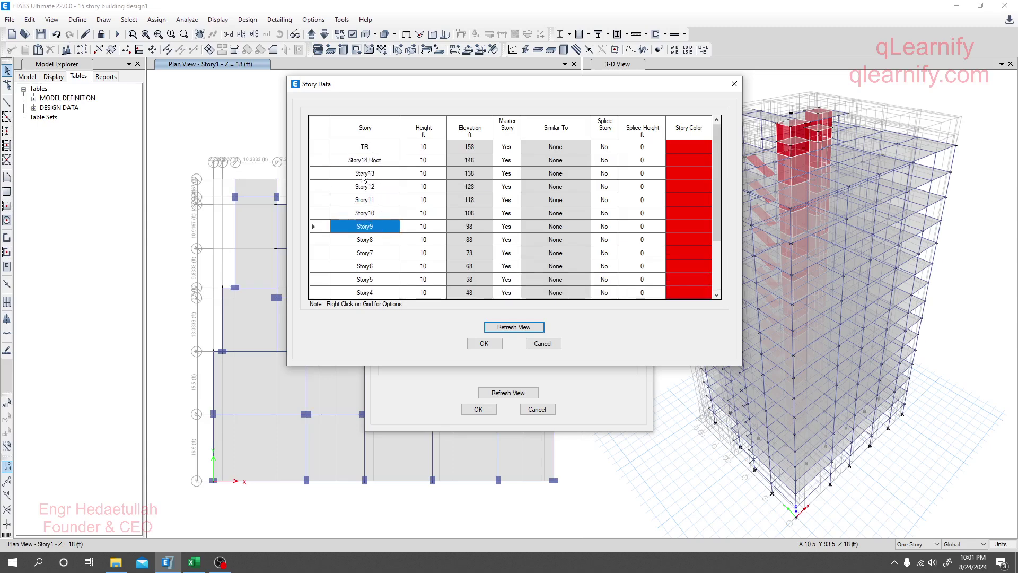
{"action": "scroll", "coordinate": [370, 255], "scroll_direction": "down", "scroll_amount": 2}
Rename Story1 as "F1 Story1" and Story2 as "F2 Story2" in the story data table
{"action": "left_click", "coordinate": [352, 269]}
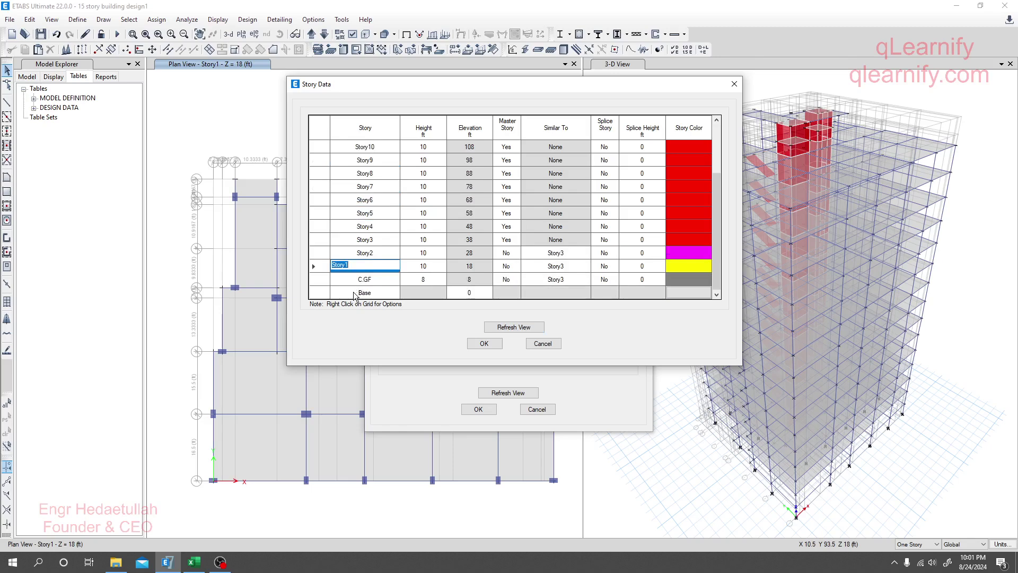
{"action": "left_click", "coordinate": [359, 281]}
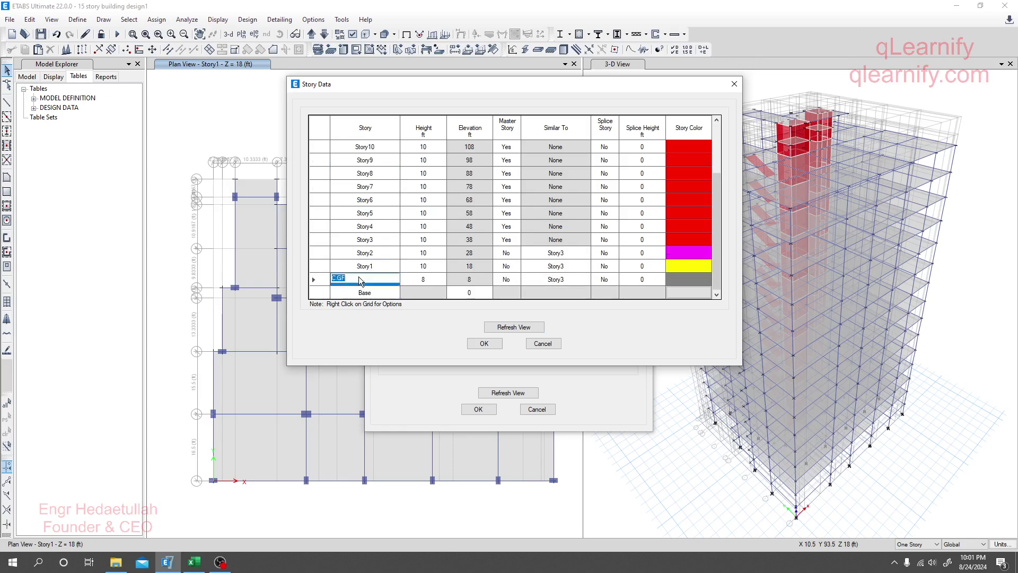
{"action": "left_click", "coordinate": [351, 269]}
{"action": "left_click", "coordinate": [335, 267]}
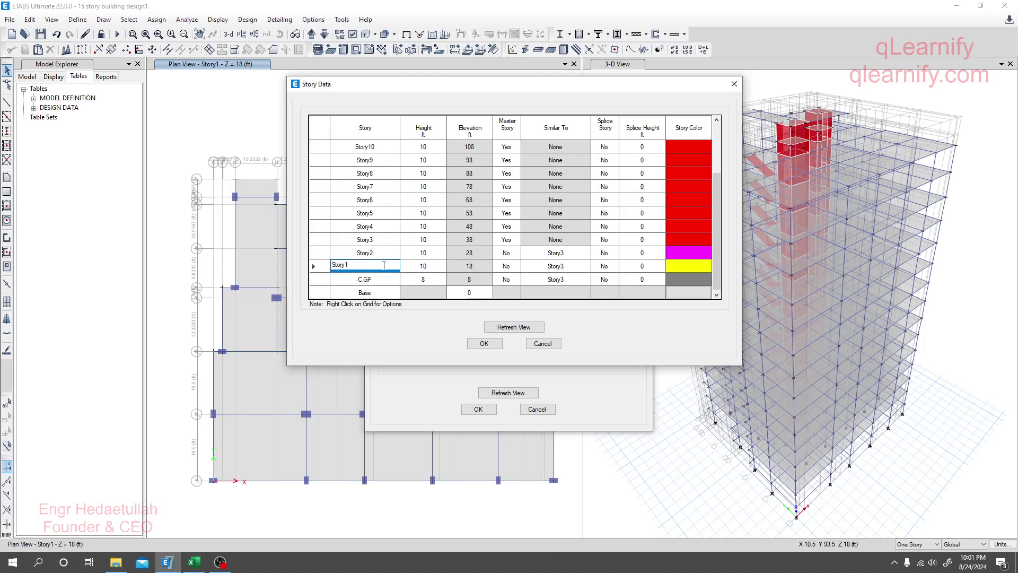
{"action": "type", "text": "F1"}
{"action": "left_click", "coordinate": [352, 252]}
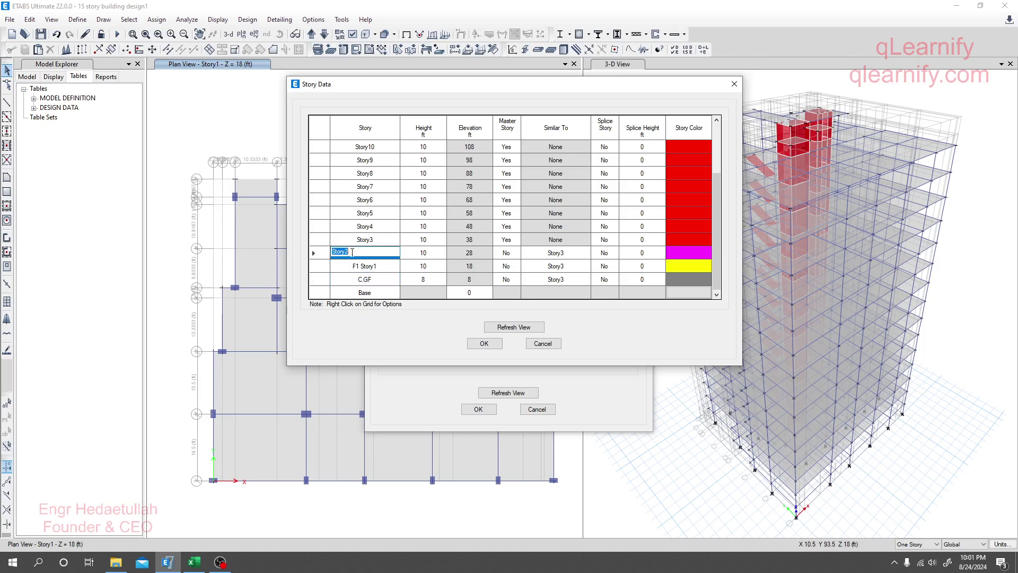
{"action": "left_click", "coordinate": [332, 251]}
{"action": "left_click", "coordinate": [353, 240]}
{"action": "left_click", "coordinate": [353, 252]}
{"action": "left_click", "coordinate": [333, 252]}
{"action": "type", "text": "F2"}
Rename Story3 as "F3 Story3" and Story4 as "F4 Story4"
{"action": "left_click", "coordinate": [345, 239]}
{"action": "left_click", "coordinate": [333, 238]}
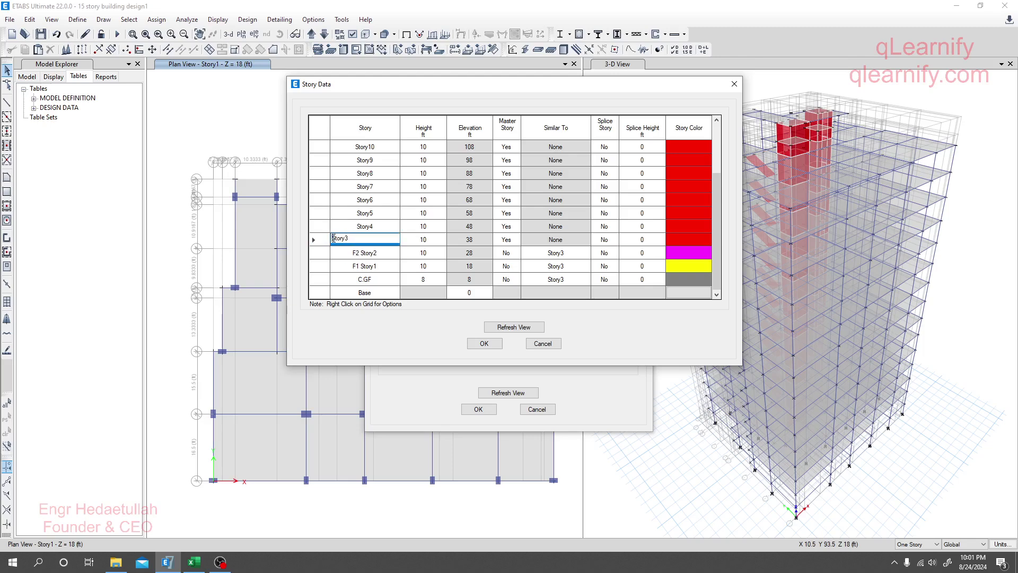
{"action": "type", "text": "F3"}
{"action": "left_click", "coordinate": [334, 224]}
{"action": "left_click", "coordinate": [333, 225]}
{"action": "type", "text": "F4"}
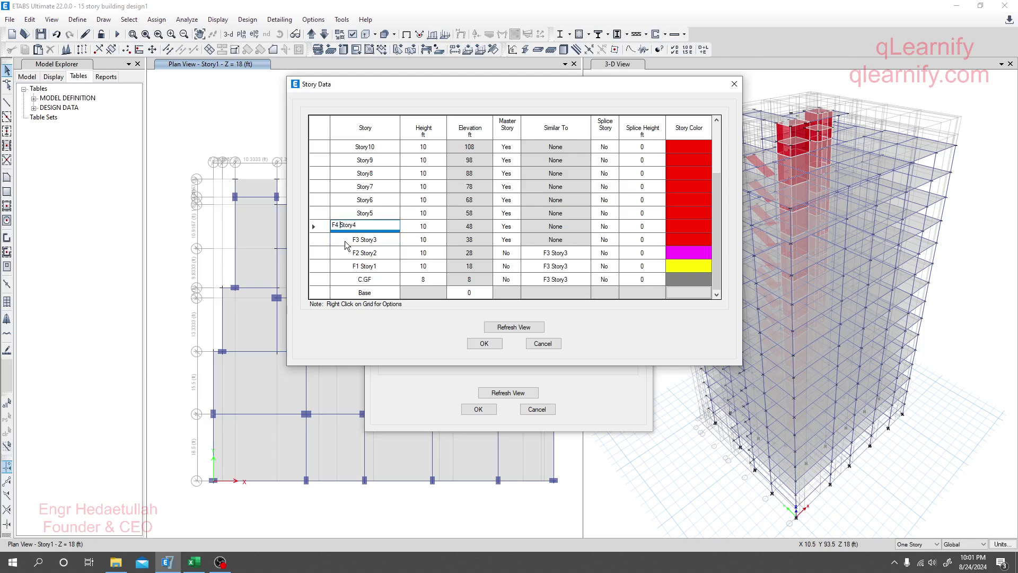
Rename Story5 as "F5 Story5" and Story6 as "F6 Story6"
{"action": "left_click", "coordinate": [334, 212]}
{"action": "left_click", "coordinate": [335, 213]}
{"action": "type", "text": "F"}
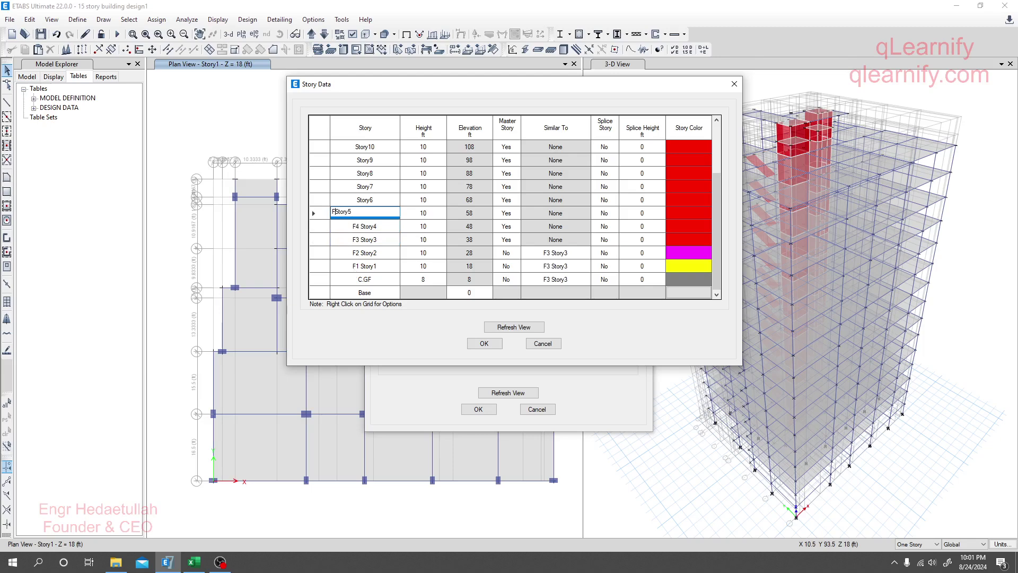
{"action": "type", "text": "5"}
{"action": "left_click", "coordinate": [338, 197]}
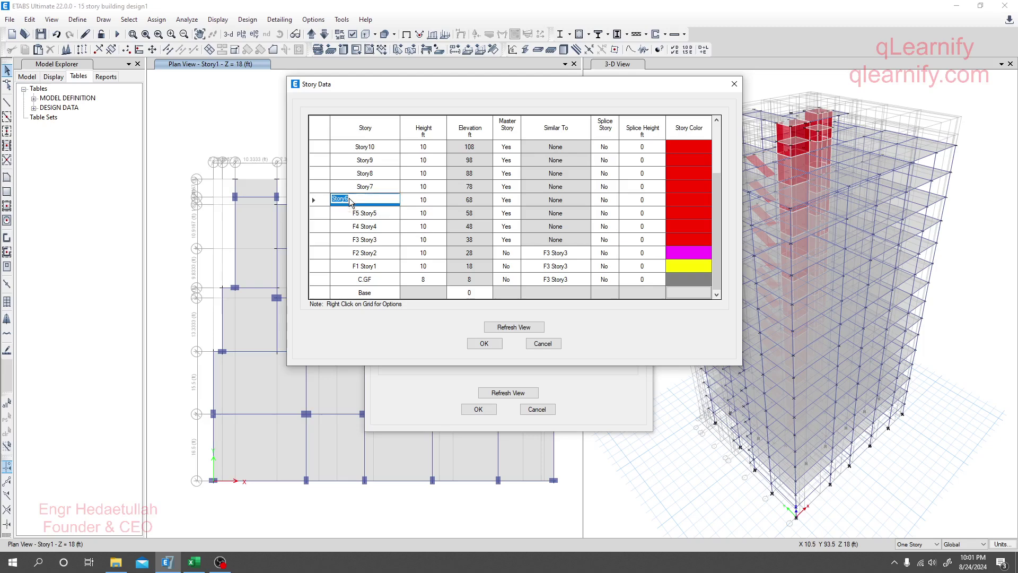
{"action": "left_click", "coordinate": [333, 197]}
{"action": "type", "text": "F6"}
Rename Story7 as "F7 Story7" and Story8 as "F8 Story8"
{"action": "left_click", "coordinate": [351, 185]}
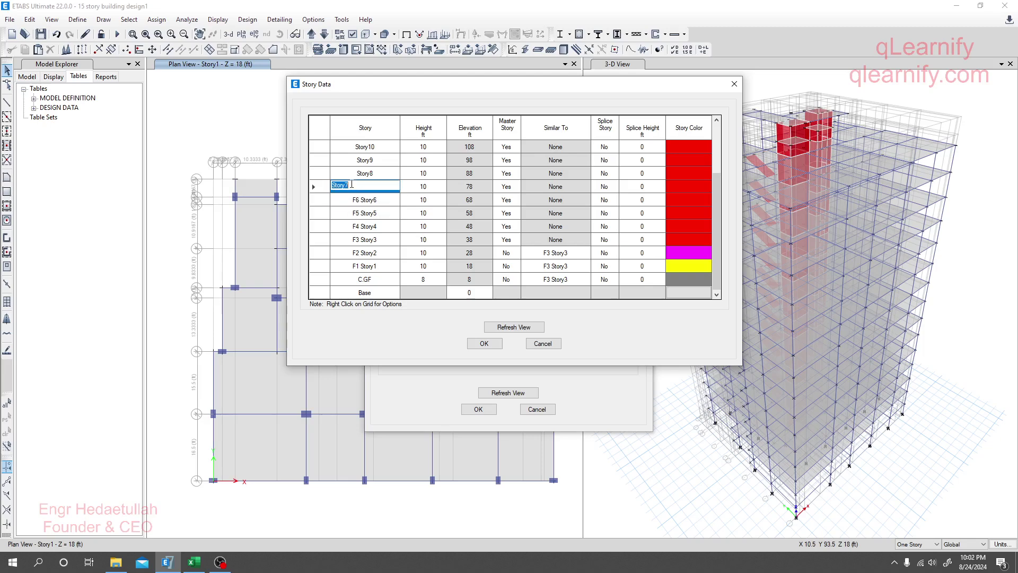
{"action": "left_click", "coordinate": [333, 185]}
{"action": "type", "text": "F7"}
{"action": "left_click", "coordinate": [351, 172]}
{"action": "left_click", "coordinate": [336, 171]}
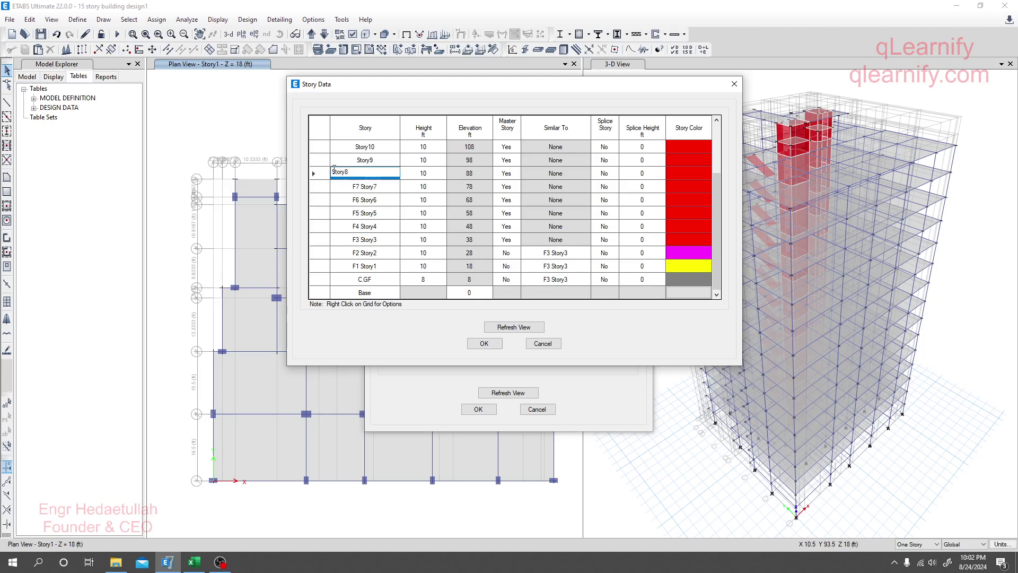
{"action": "type", "text": "F8"}
Rename Story9 as "F9 Story9" in the story data table
{"action": "left_click", "coordinate": [344, 160]}
{"action": "key", "text": "Home"}
{"action": "type", "text": "F9"}
{"action": "left_click", "coordinate": [340, 202]}
Rename Story10 as "G1 Story10", starting a new G prefix series for the stories above F9
{"action": "scroll", "coordinate": [355, 223], "scroll_direction": "up", "scroll_amount": 2}
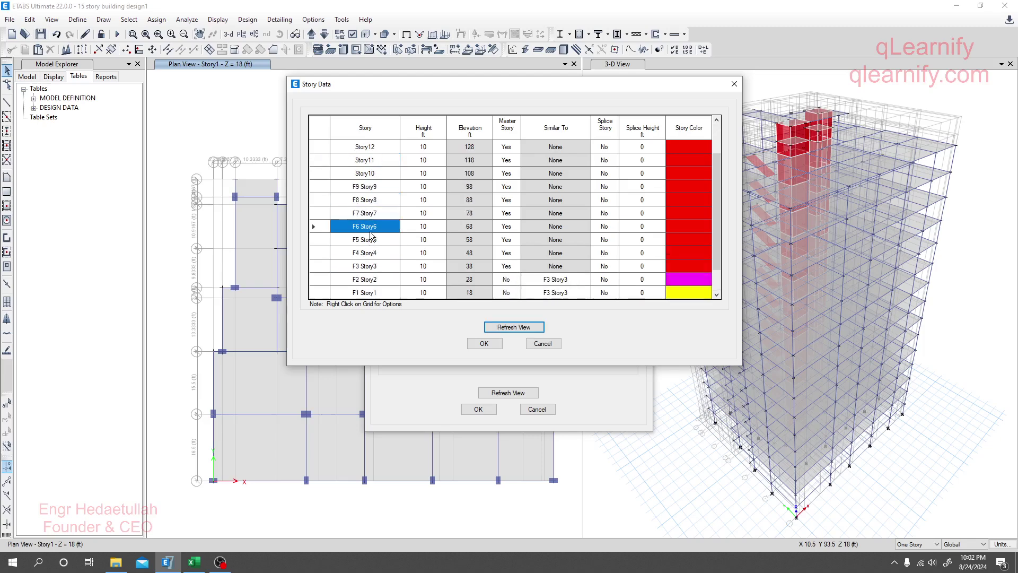
{"action": "double_click", "coordinate": [347, 175]}
{"action": "left_click", "coordinate": [333, 171]}
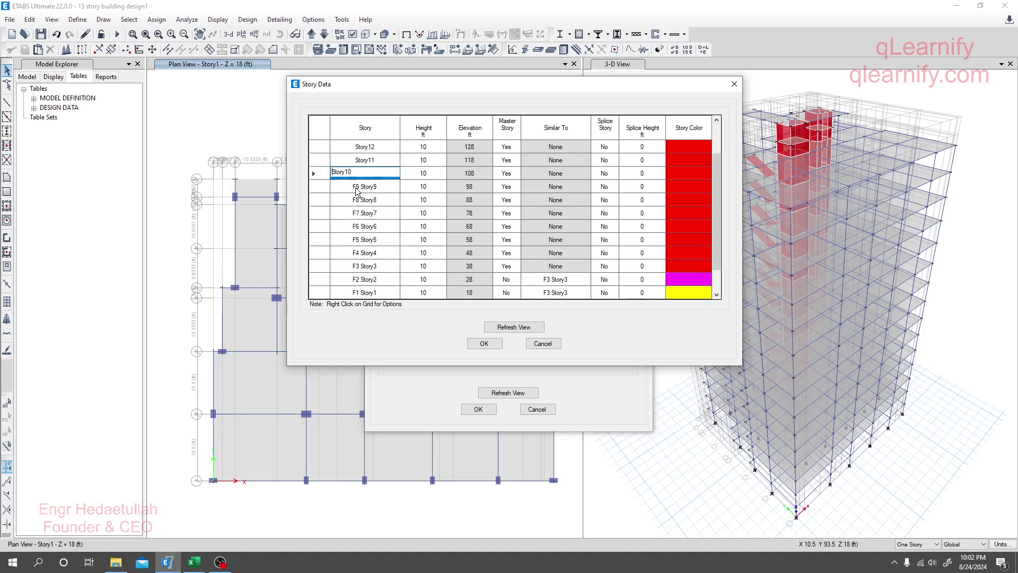
{"action": "type", "text": "G"}
{"action": "type", "text": "10"}
{"action": "key", "text": "Return"}
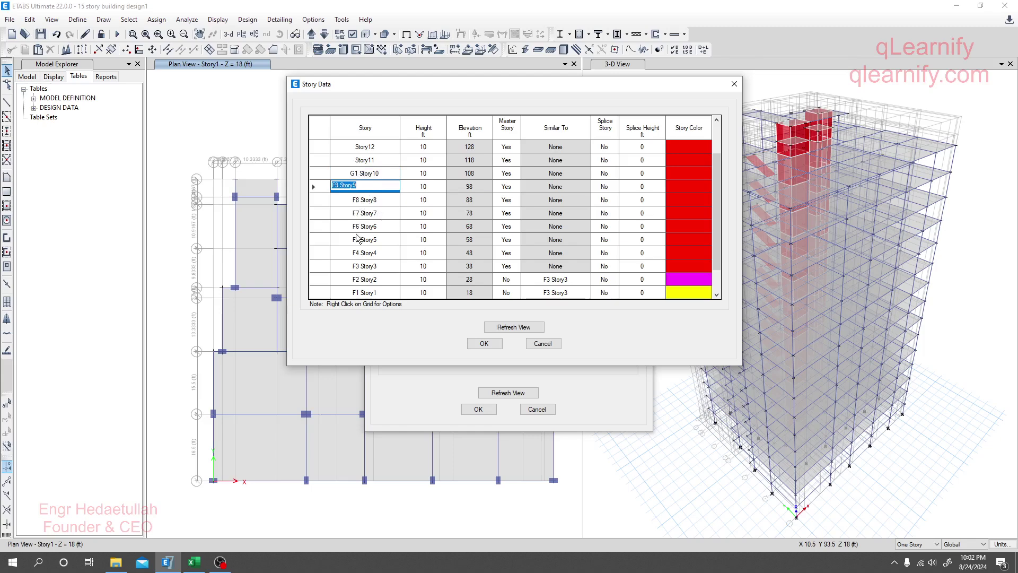
Rename Story11 as "G2 Story11" and Story12 as "G3 Story12"
{"action": "scroll", "coordinate": [346, 188], "scroll_direction": "up", "scroll_amount": 1}
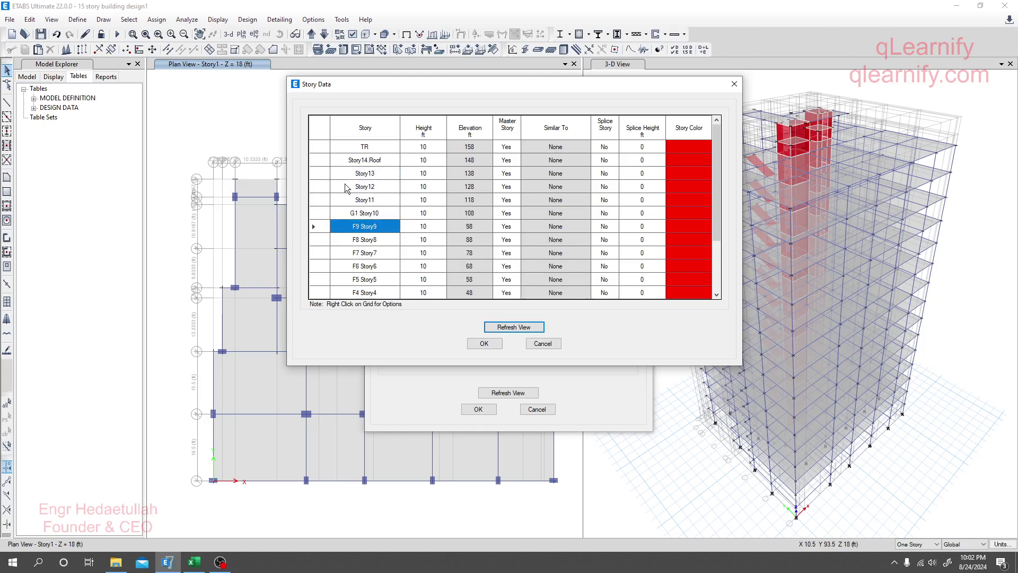
{"action": "left_click", "coordinate": [353, 200]}
{"action": "left_click", "coordinate": [332, 197]}
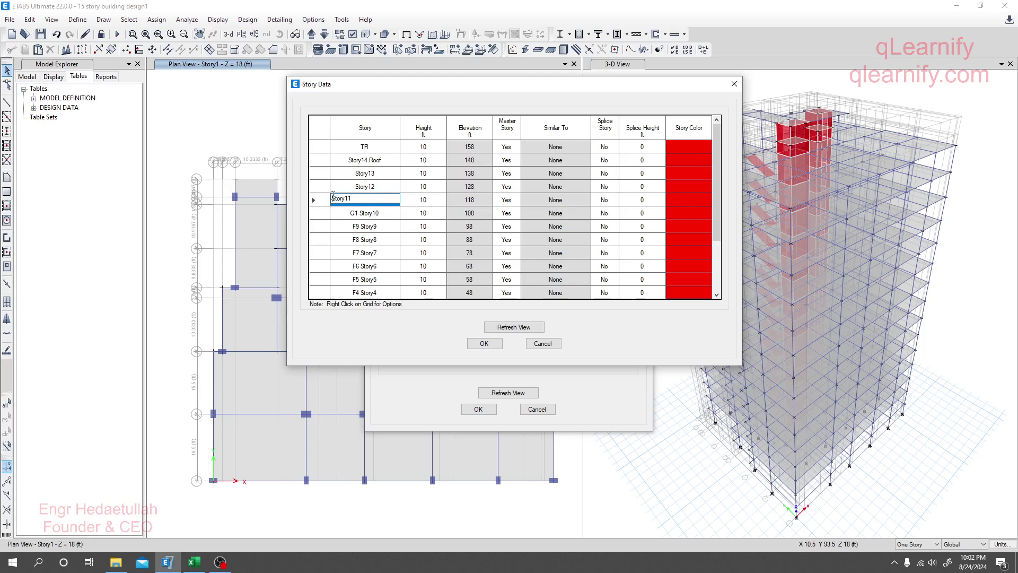
{"action": "type", "text": "G2"}
{"action": "left_click", "coordinate": [342, 187]}
{"action": "left_click", "coordinate": [333, 185]}
{"action": "type", "text": "G3"}
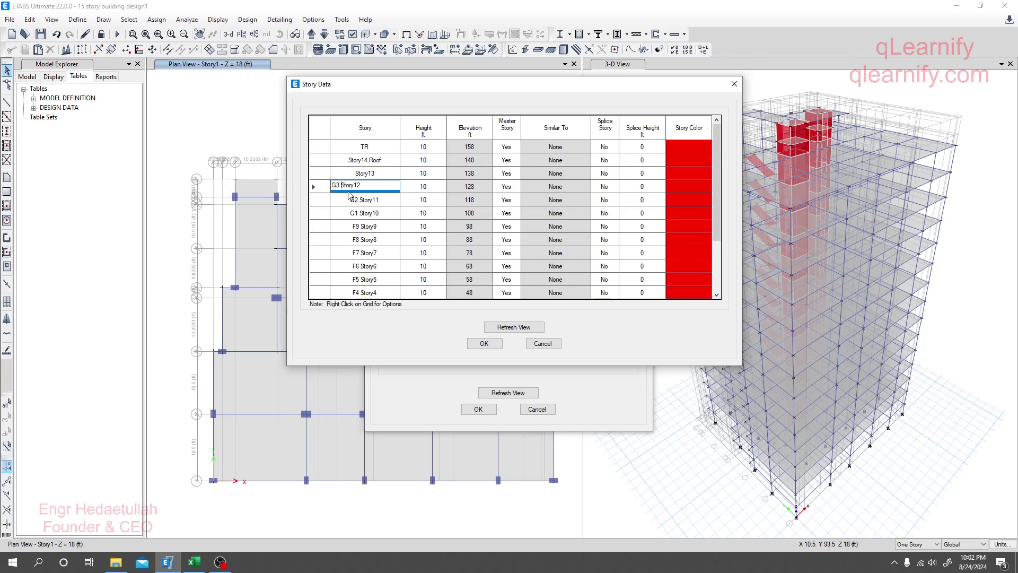
Rename Story13 as "G4 Story13" and Story14.Roof as "G5 Story14.Roof"
{"action": "left_click", "coordinate": [335, 174]}
{"action": "left_click", "coordinate": [335, 174]}
{"action": "left_click", "coordinate": [334, 172]}
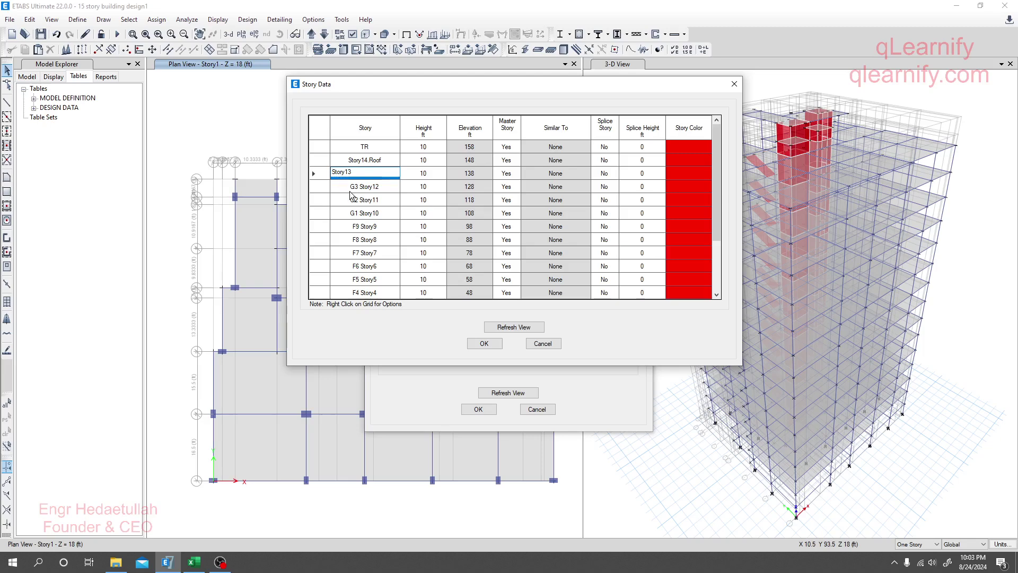
{"action": "type", "text": "G4"}
{"action": "left_click", "coordinate": [332, 160]}
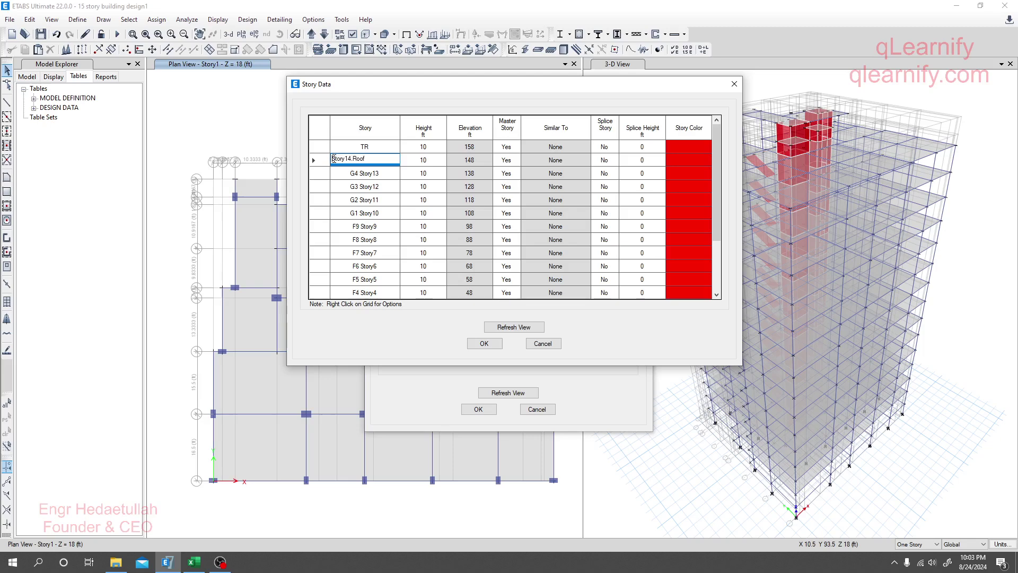
{"action": "type", "text": "G5"}
Rename the topmost story TR as "G6 TR"
{"action": "left_click", "coordinate": [332, 146]}
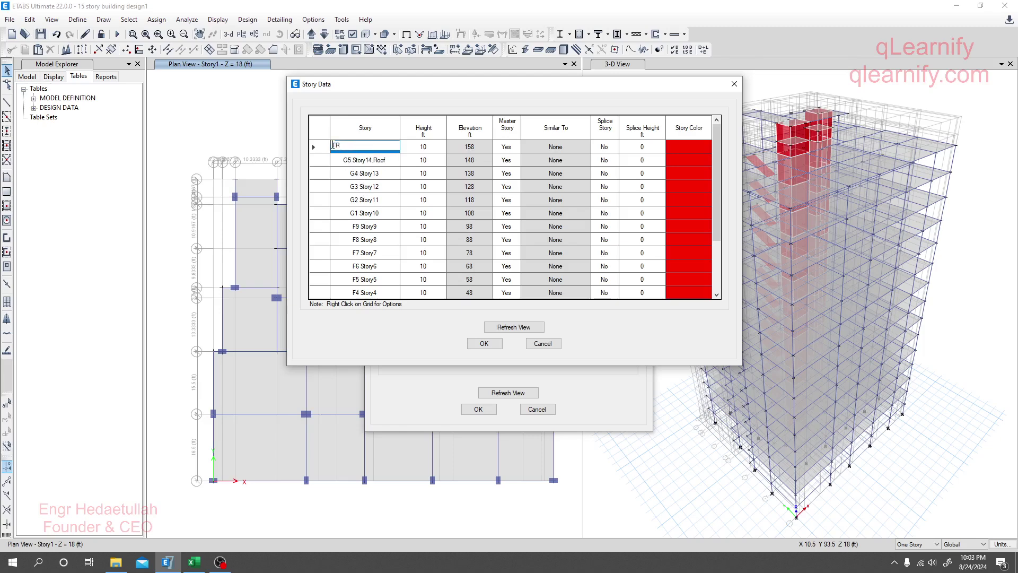
{"action": "type", "text": "G6"}
{"action": "key", "text": "Return"}
Check the renamed stories throughout the table and refresh the model view
{"action": "scroll", "coordinate": [373, 280], "scroll_direction": "down", "scroll_amount": 2}
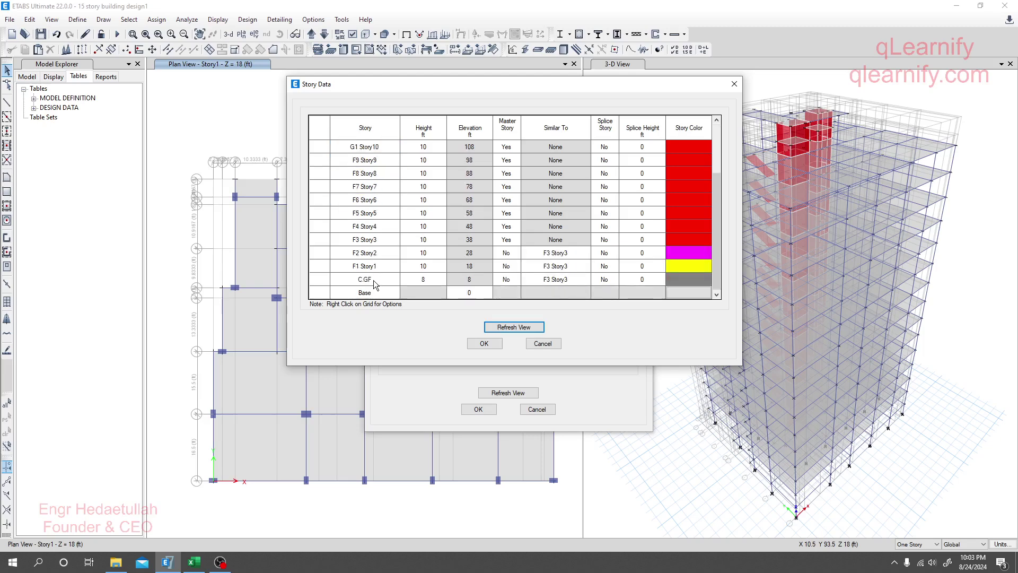
{"action": "scroll", "coordinate": [366, 270], "scroll_direction": "up", "scroll_amount": 1}
{"action": "scroll", "coordinate": [366, 273], "scroll_direction": "down", "scroll_amount": 1}
{"action": "scroll", "coordinate": [362, 267], "scroll_direction": "up", "scroll_amount": 2}
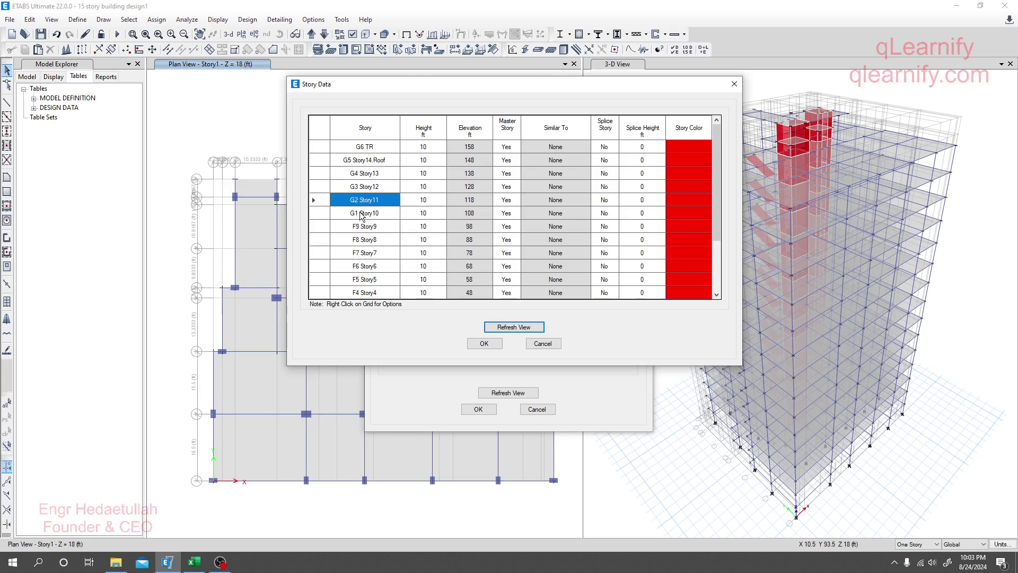
{"action": "left_click", "coordinate": [501, 326]}
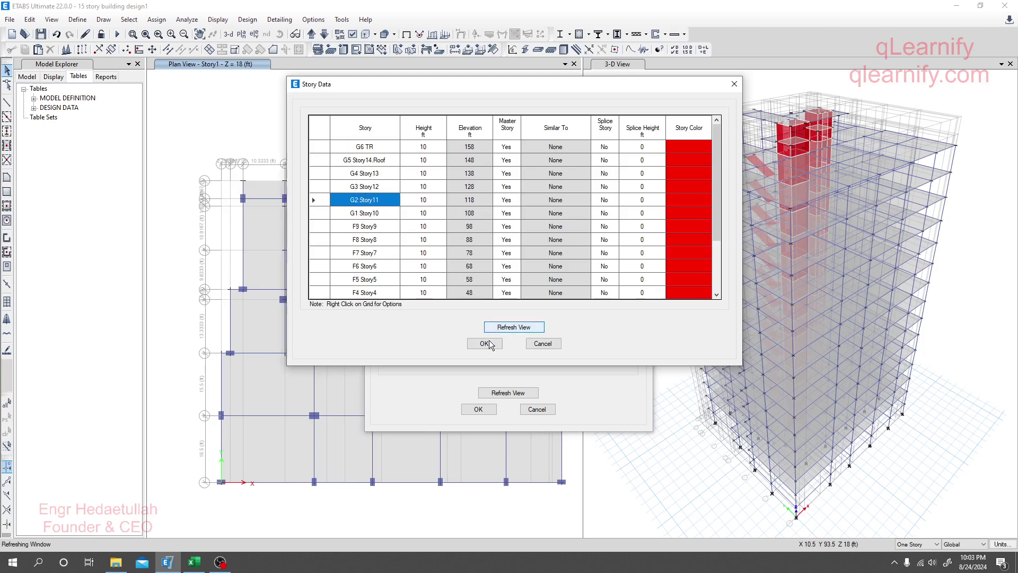
Apply the renamed story data to the model and run the analysis
{"action": "left_click", "coordinate": [484, 344]}
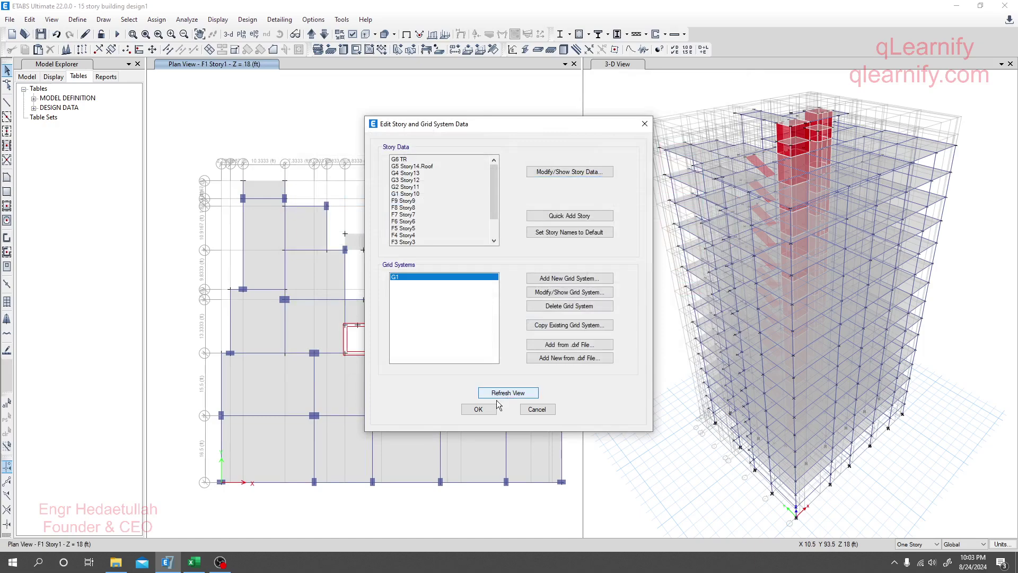
{"action": "left_click", "coordinate": [478, 409]}
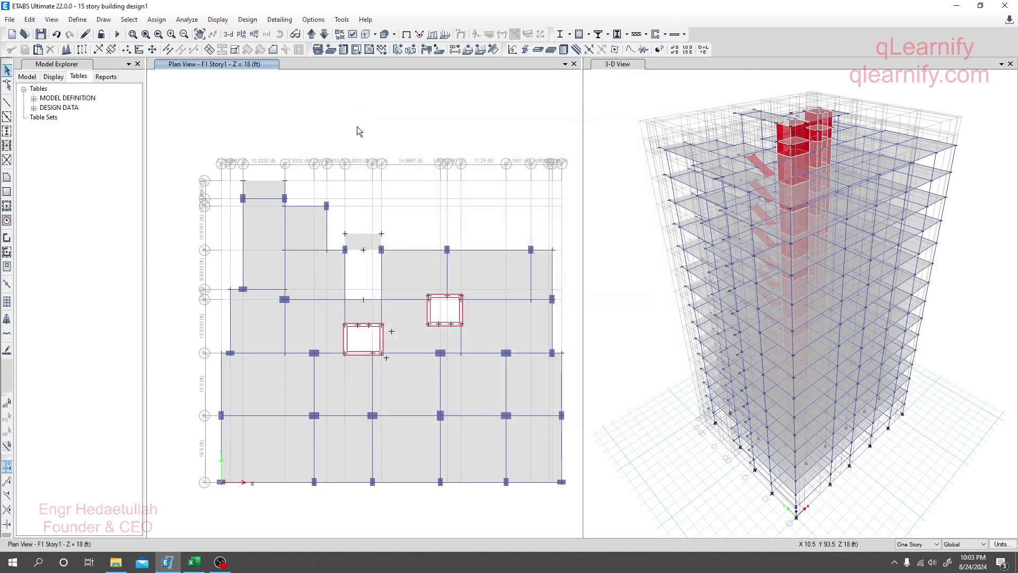
{"action": "left_click", "coordinate": [117, 34]}
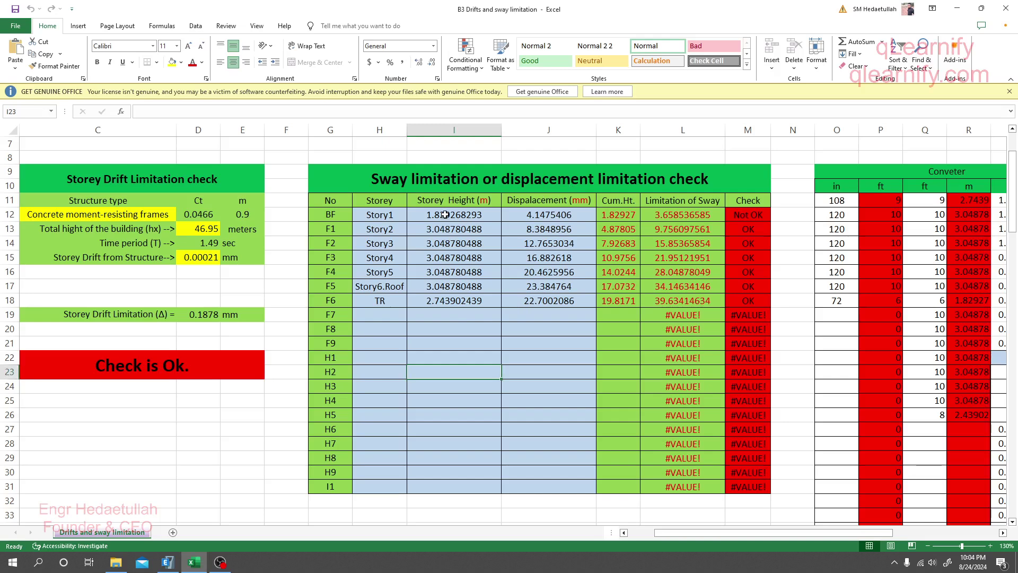
Switch to the Excel workbook "B3 Drifts and sway limitation", review the sway limitation table and dismiss the Office notice
{"action": "left_click", "coordinate": [468, 317]}
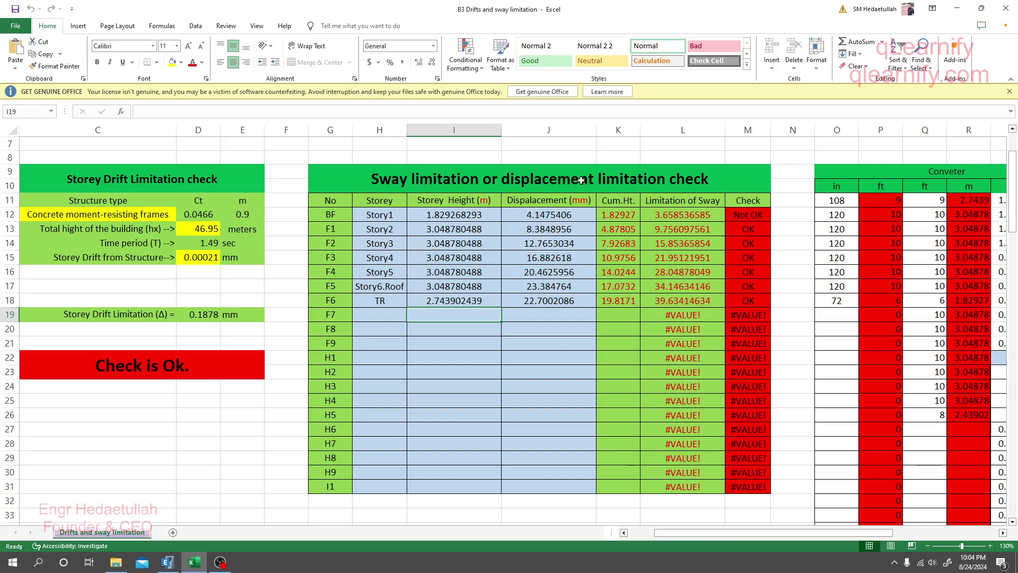
{"action": "left_click", "coordinate": [535, 316]}
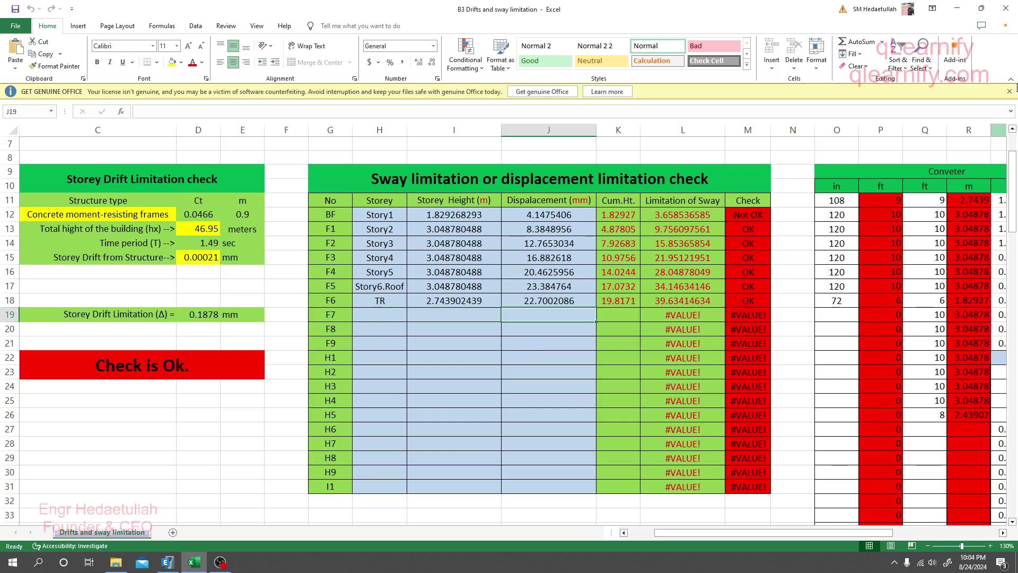
{"action": "left_click", "coordinate": [1010, 92]}
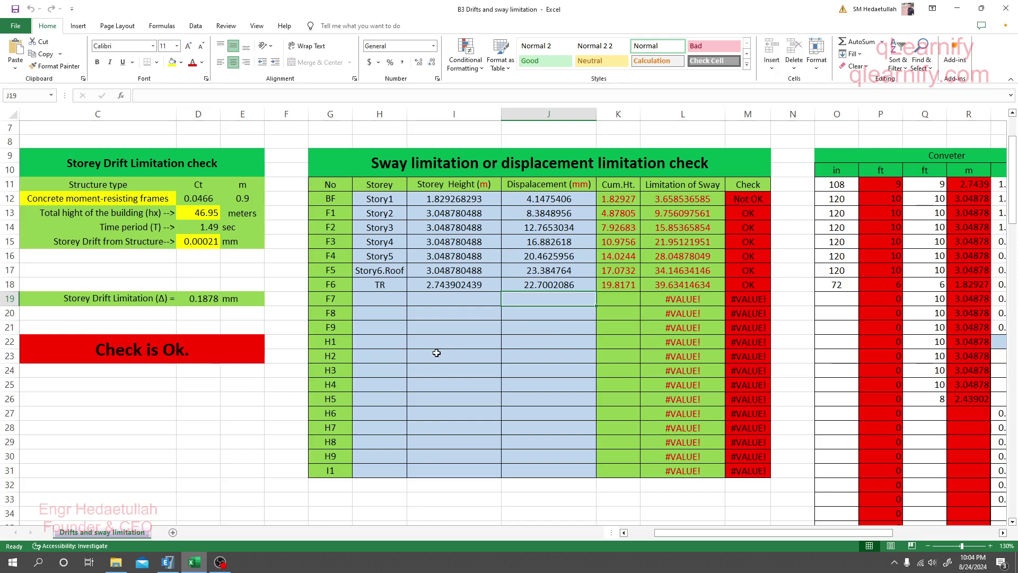
{"action": "left_click", "coordinate": [448, 313]}
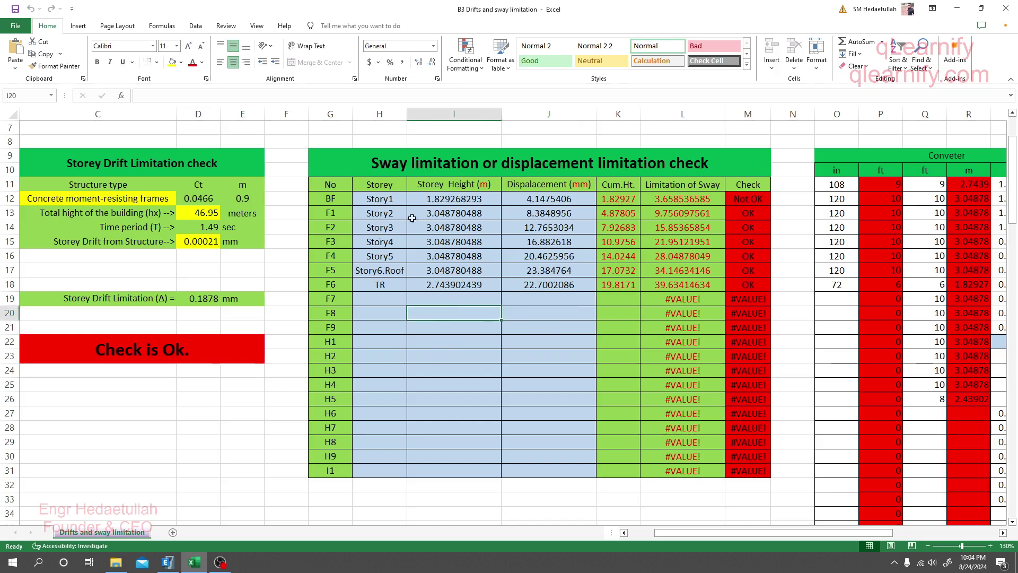
Clear the existing Storey Height and Displacement values in I12:I19 and J12:J19 of the sway limitation table
{"action": "left_click", "coordinate": [436, 201]}
{"action": "left_click_drag", "start_coordinate": [441, 209], "coordinate": [456, 297]}
{"action": "key", "text": "Delete"}
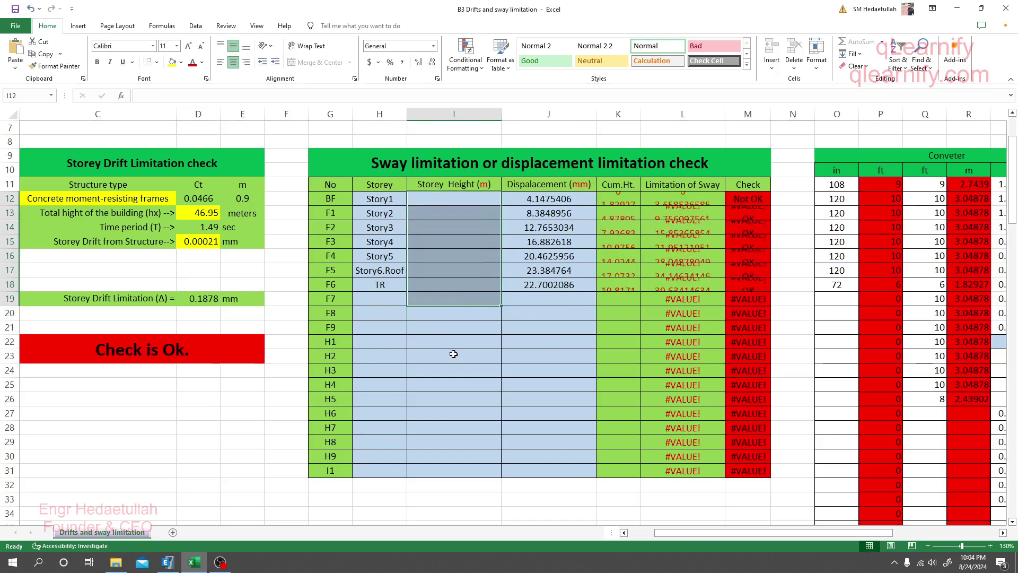
{"action": "left_click_drag", "start_coordinate": [548, 202], "coordinate": [542, 292]}
{"action": "key", "text": "Delete"}
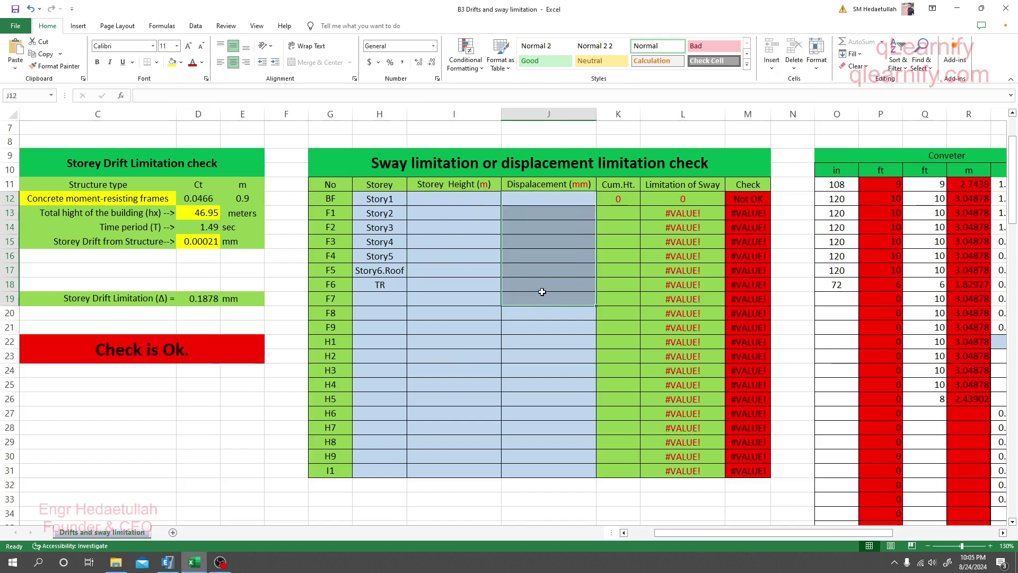
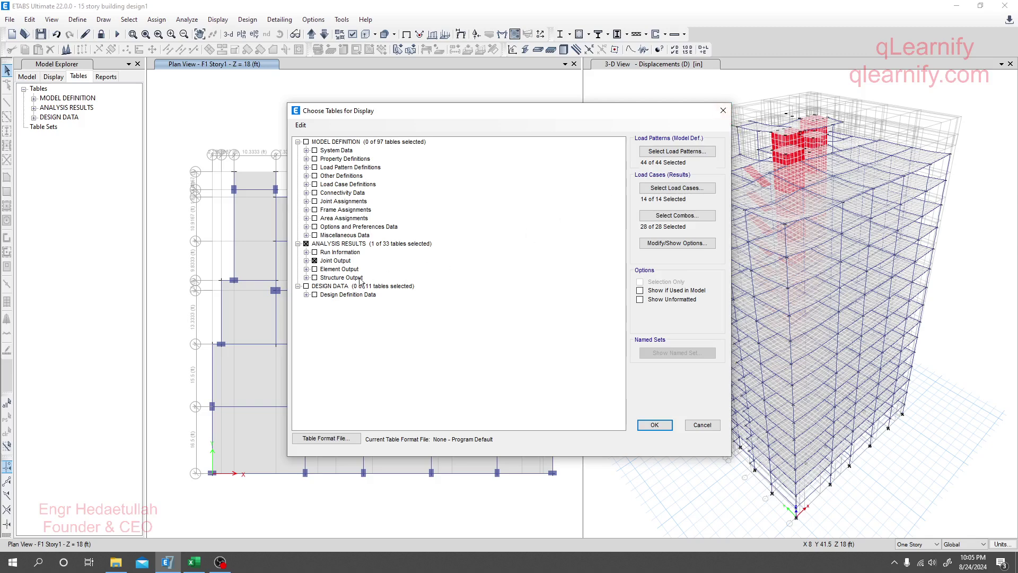
{"action": "left_click", "coordinate": [306, 278]}
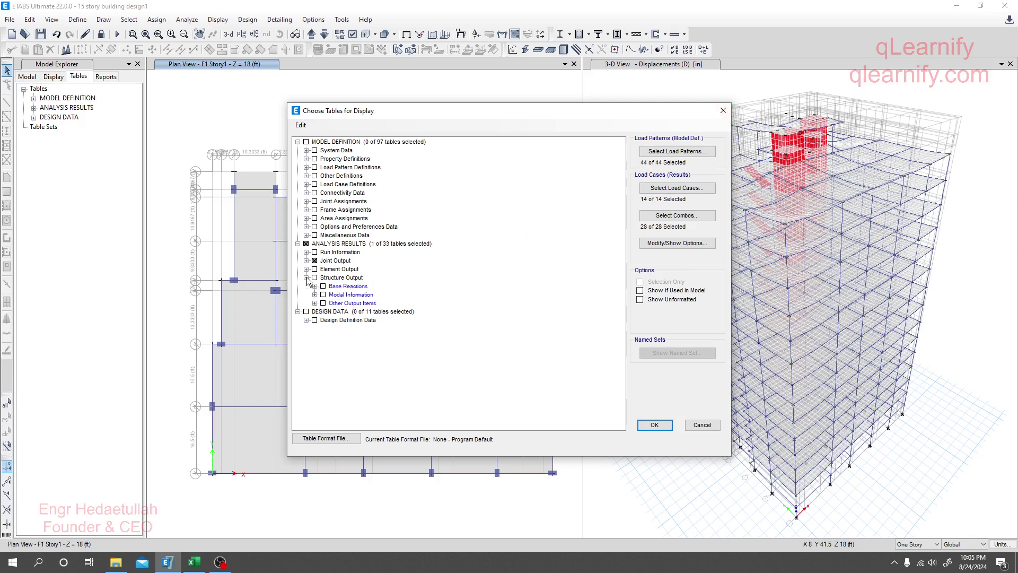
{"action": "left_click", "coordinate": [307, 277]}
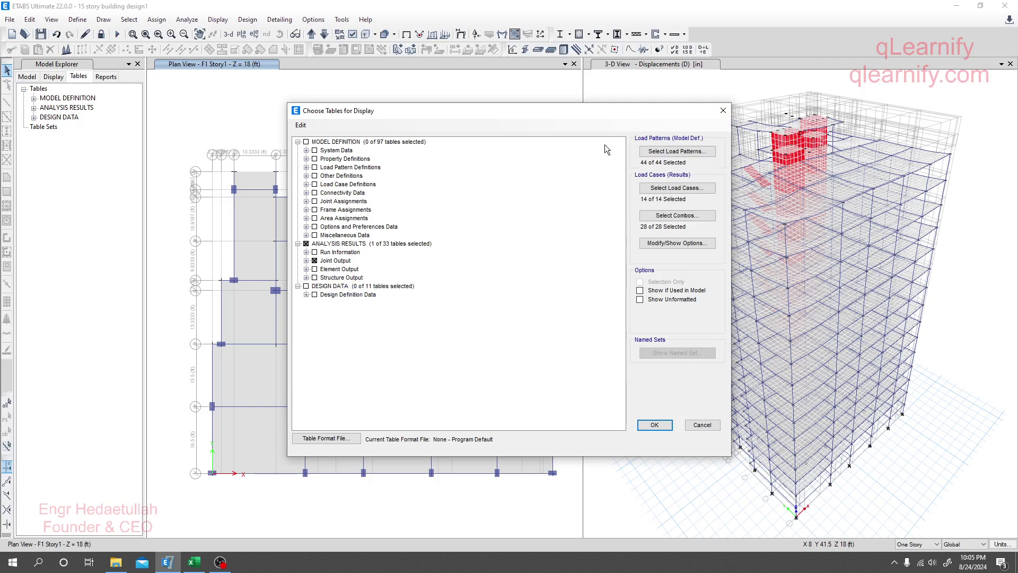
{"action": "left_click", "coordinate": [723, 110]}
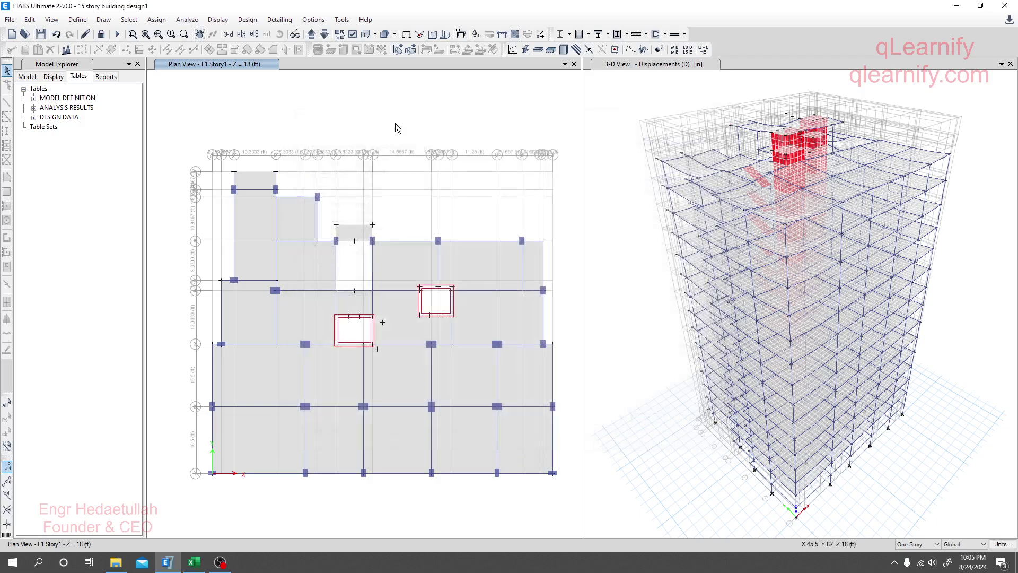
Open the story response plot in ETABS with the display type Max story displ
{"action": "left_click", "coordinate": [217, 20]}
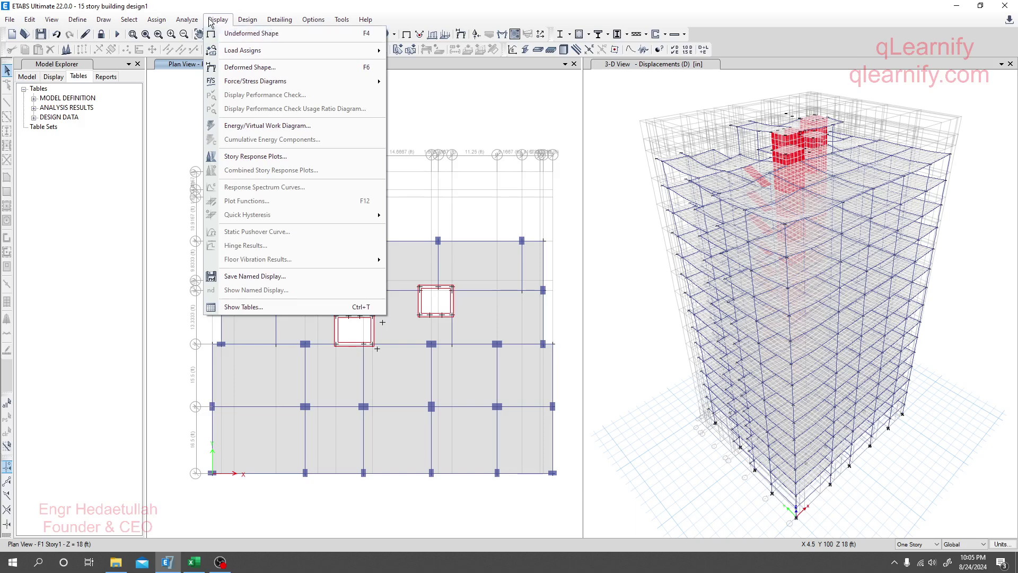
{"action": "left_click", "coordinate": [255, 157]}
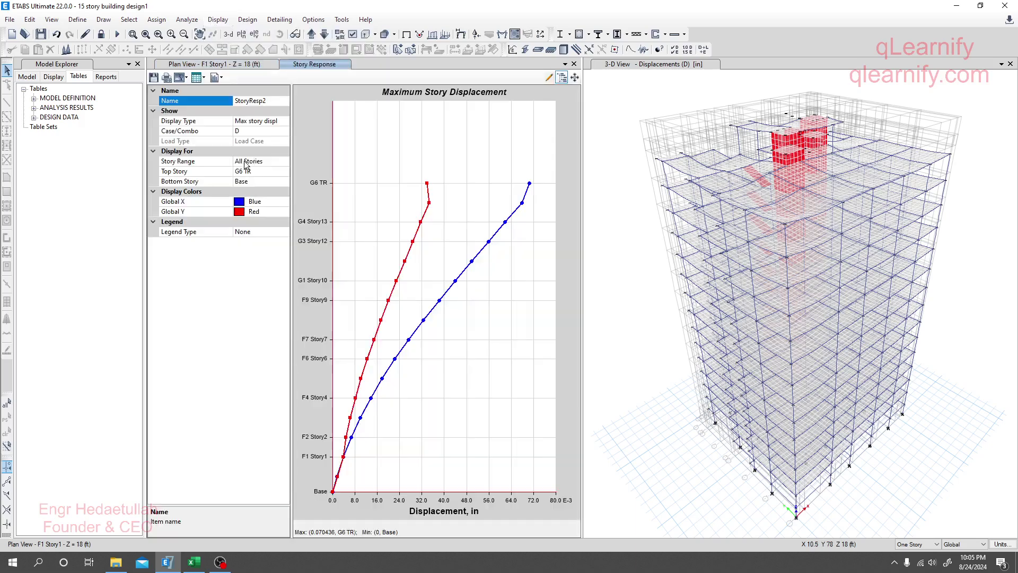
{"action": "left_click", "coordinate": [276, 123]}
{"action": "left_click", "coordinate": [285, 121]}
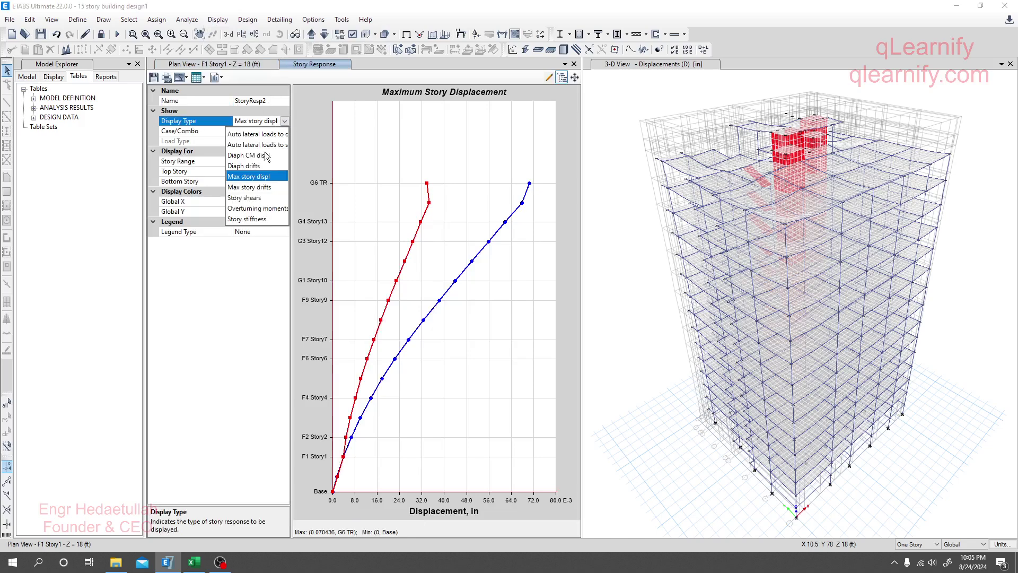
{"action": "left_click", "coordinate": [249, 177]}
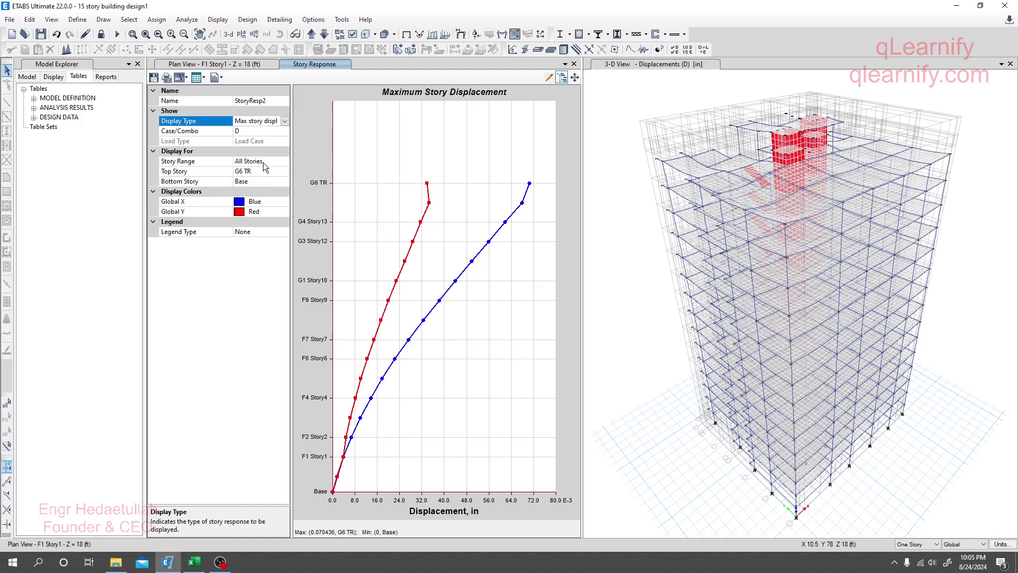
Set the load case of the story displacement plot to Wx
{"action": "left_click", "coordinate": [180, 131]}
{"action": "left_click", "coordinate": [284, 132]}
{"action": "scroll", "coordinate": [244, 177], "scroll_direction": "down", "scroll_amount": 4}
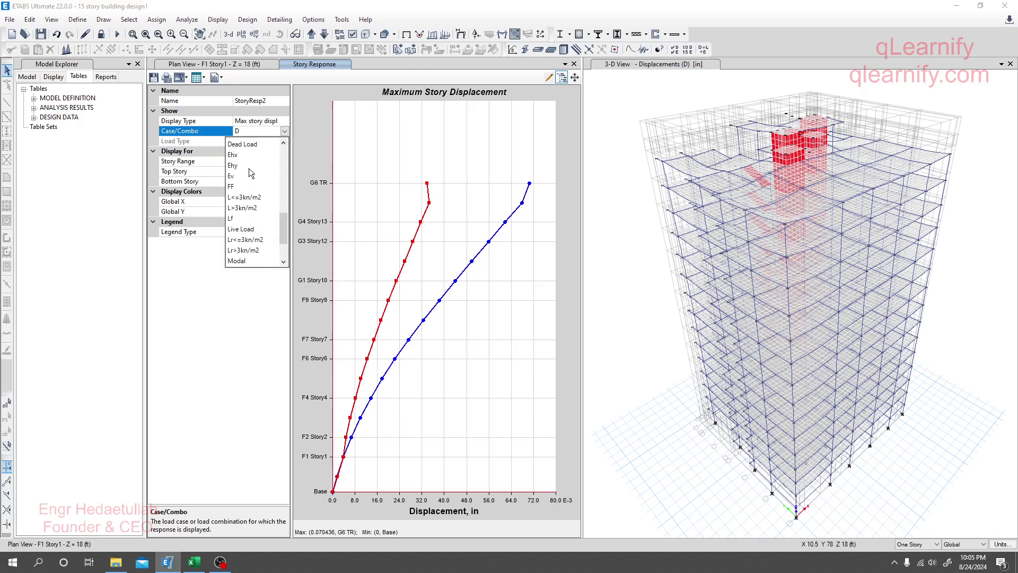
{"action": "scroll", "coordinate": [245, 227], "scroll_direction": "down", "scroll_amount": 2}
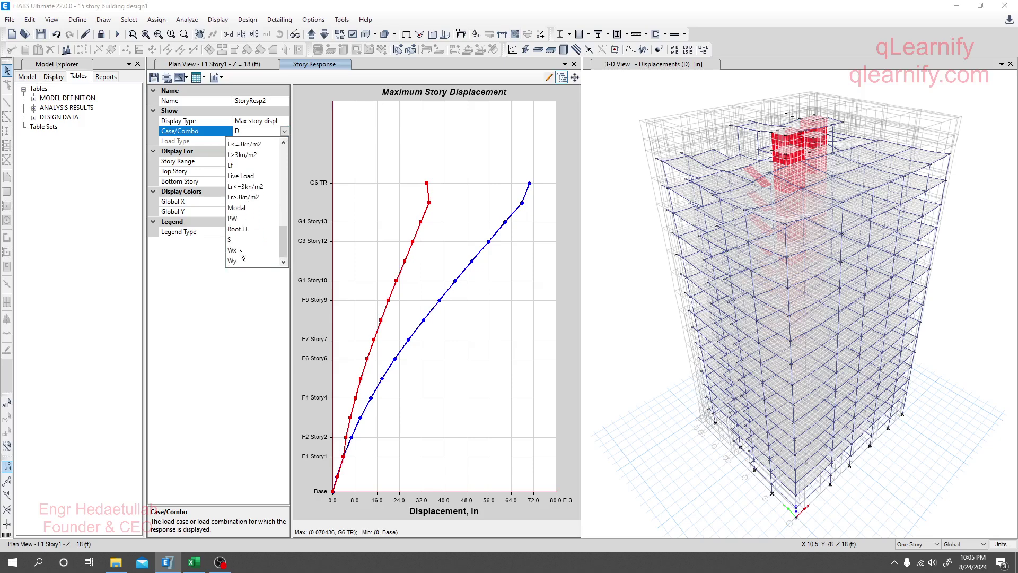
{"action": "left_click", "coordinate": [239, 250]}
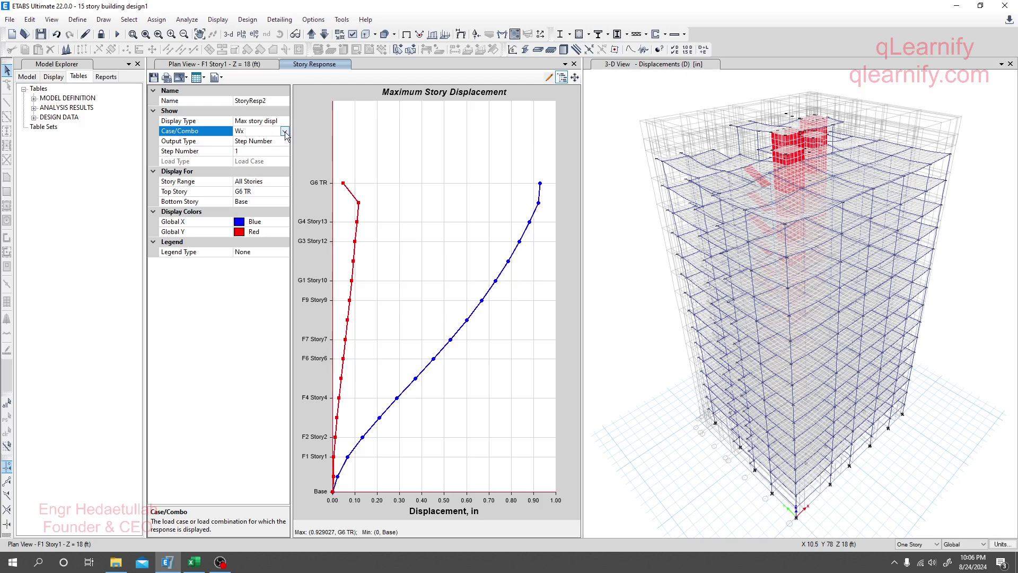
Set the step number of the Wx story displacement plot to 12
{"action": "left_click", "coordinate": [263, 151]}
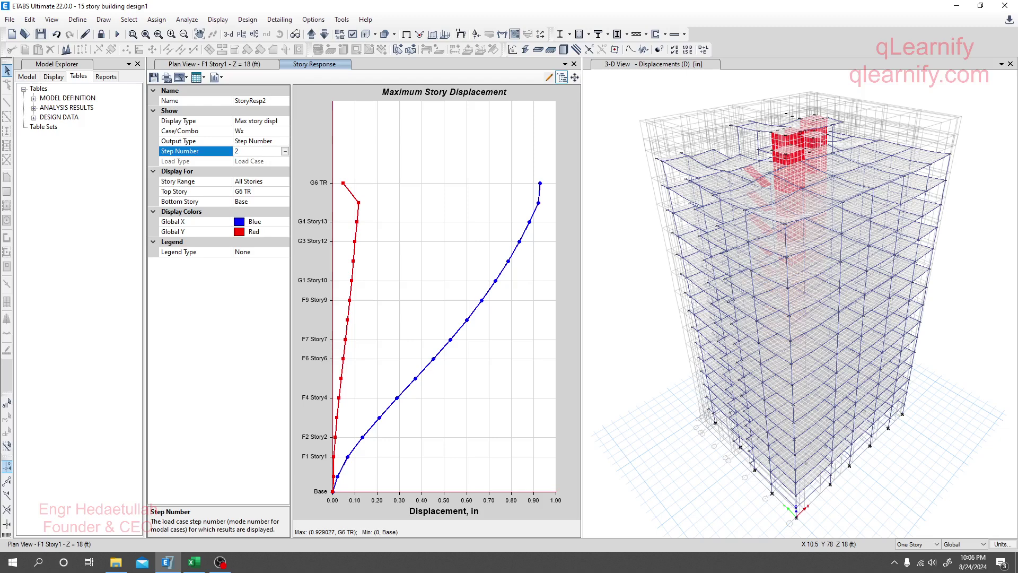
{"action": "type", "text": "1"}
{"action": "key", "text": "Return"}
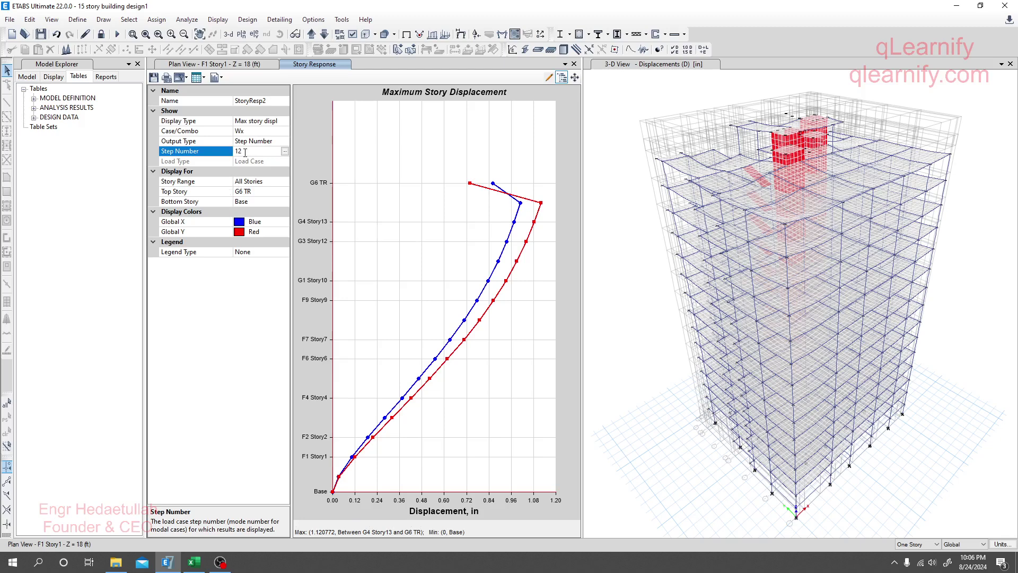
{"action": "double_click", "coordinate": [276, 154]}
Examine the Wy wind load pattern's exposure widths and its ASCE 7-16 case sets with their angles and eccentricity ratios
{"action": "left_click", "coordinate": [77, 20]}
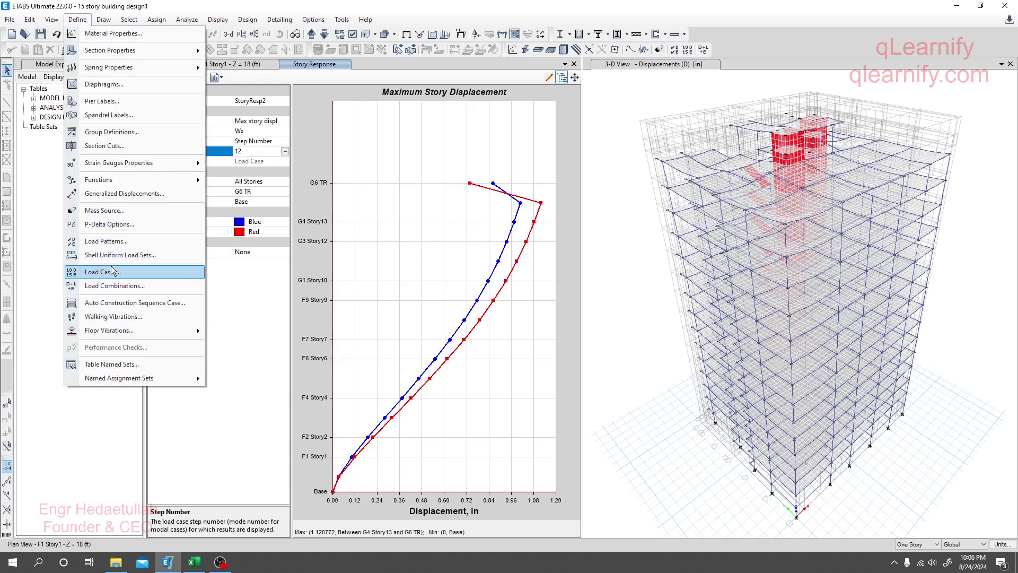
{"action": "left_click", "coordinate": [106, 241]}
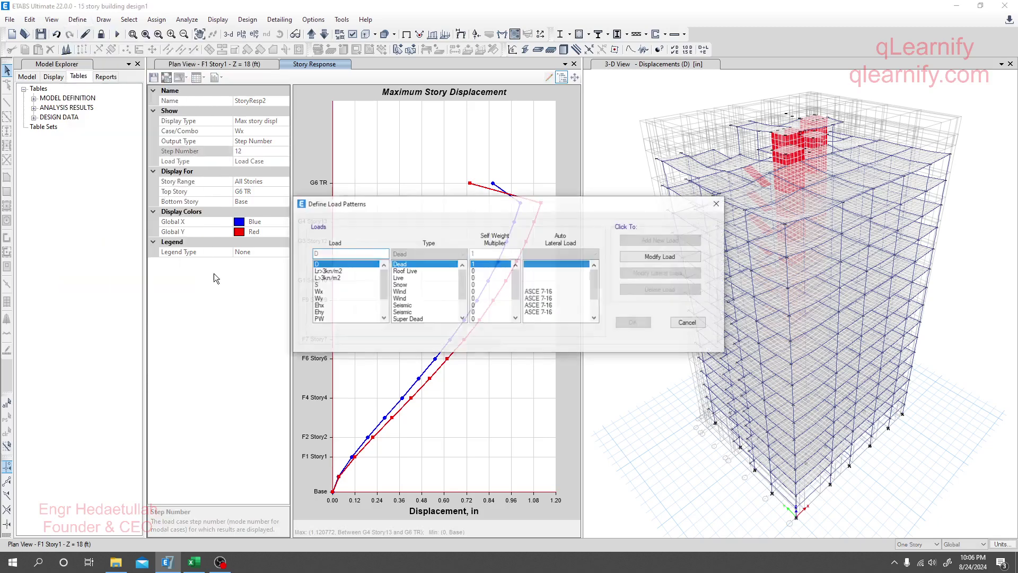
{"action": "left_click", "coordinate": [324, 279]}
{"action": "left_click", "coordinate": [320, 271]}
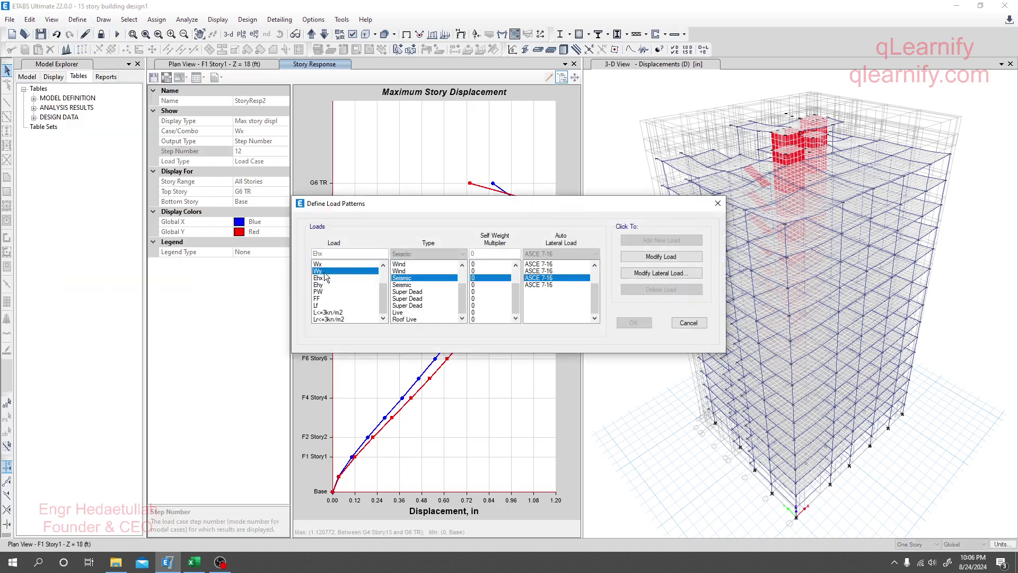
{"action": "left_click", "coordinate": [669, 275]}
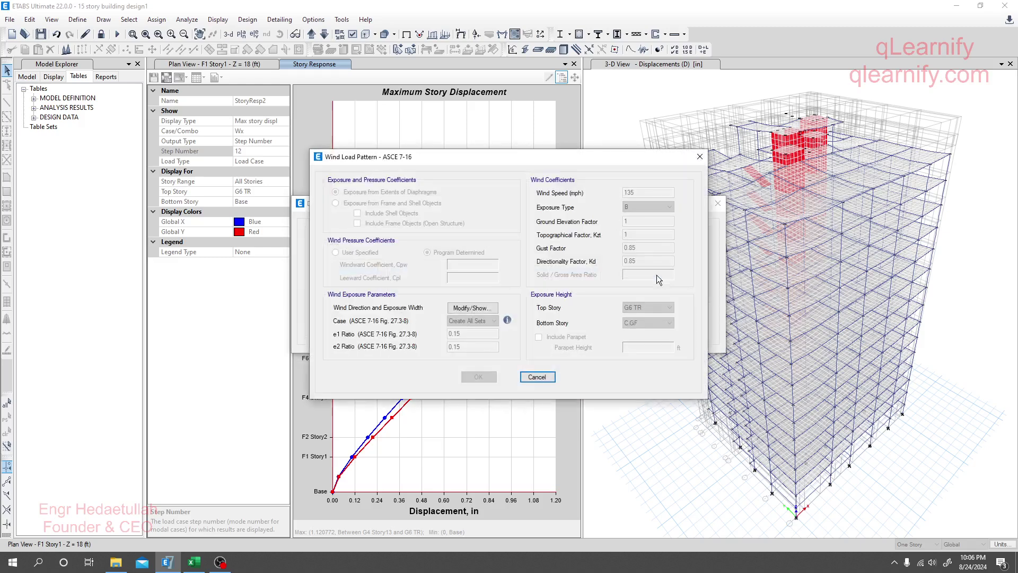
{"action": "left_click", "coordinate": [468, 307]}
{"action": "left_click", "coordinate": [468, 310]}
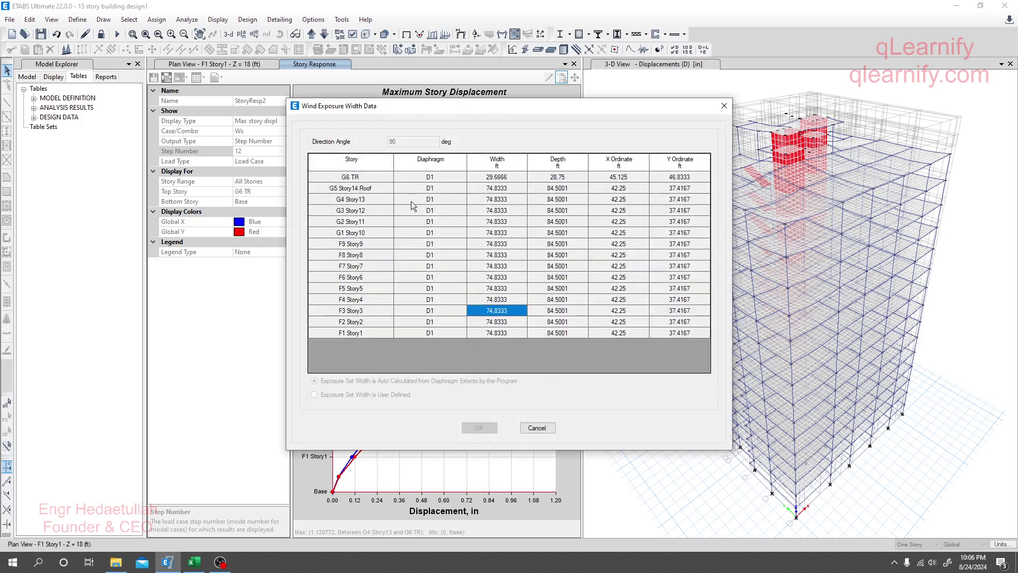
{"action": "left_click", "coordinate": [724, 105]}
{"action": "mouse_move", "coordinate": [506, 321]}
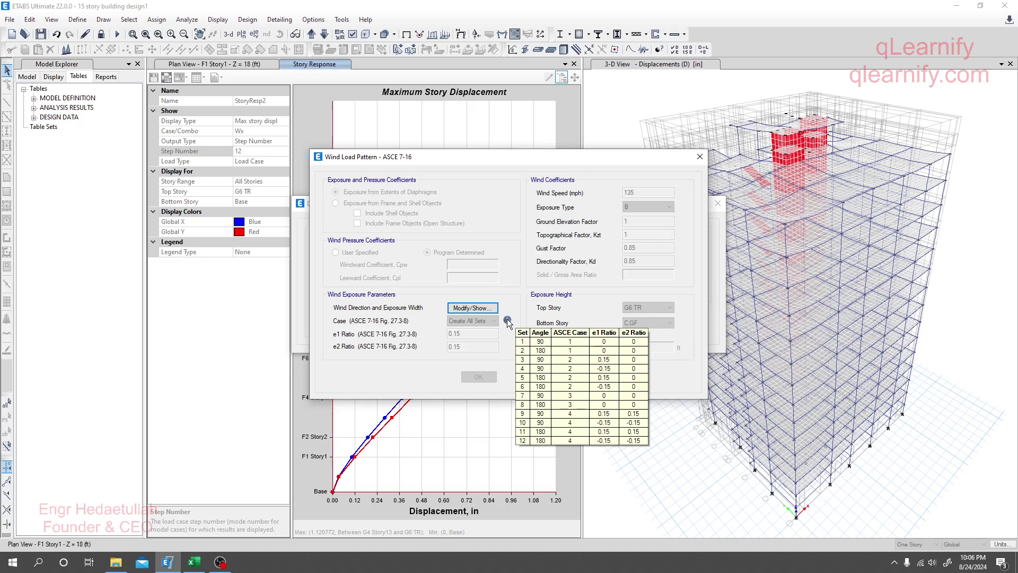
{"action": "left_click", "coordinate": [699, 156]}
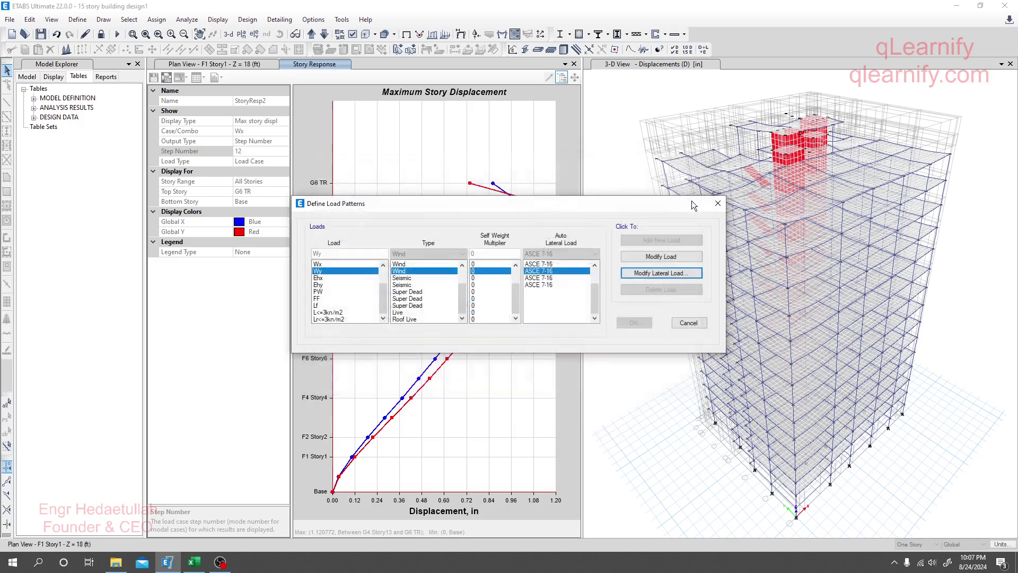
{"action": "left_click", "coordinate": [717, 204]}
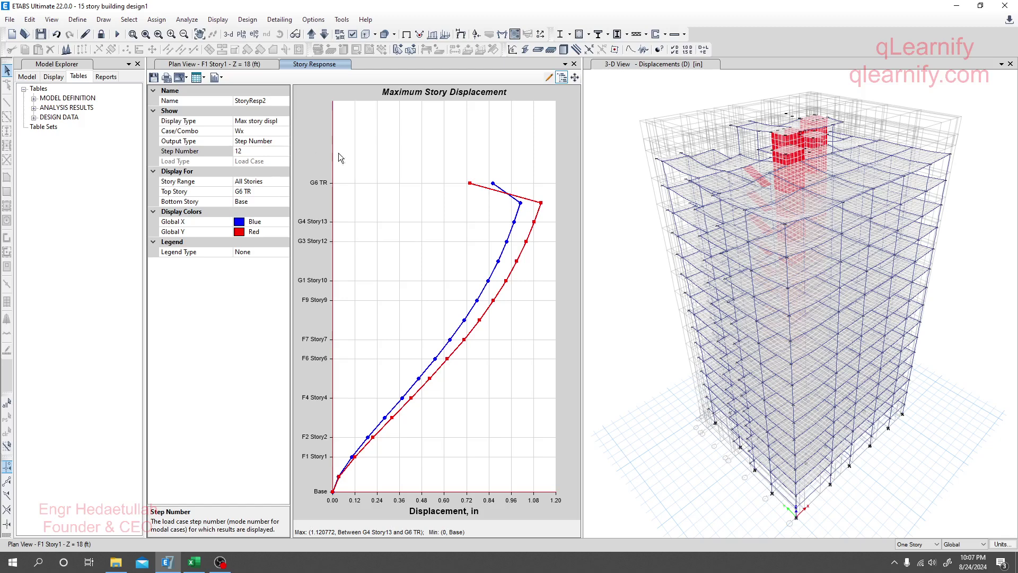
Show the story displacement results as a table and sort it by story in ascending order from Base
{"action": "left_click", "coordinate": [202, 77]}
{"action": "left_click", "coordinate": [224, 102]}
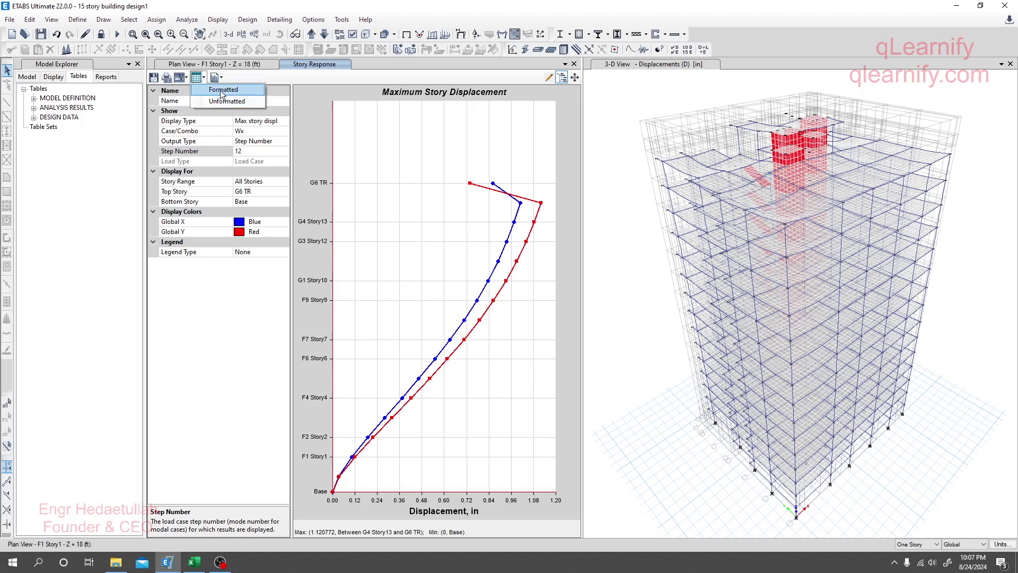
{"action": "scroll", "coordinate": [433, 220], "scroll_direction": "down", "scroll_amount": 3}
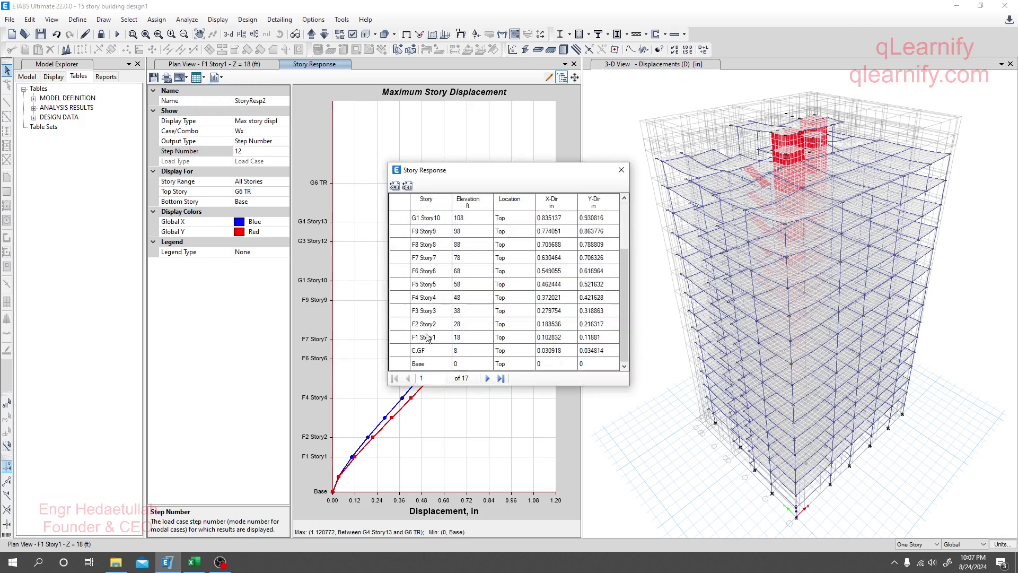
{"action": "scroll", "coordinate": [431, 235], "scroll_direction": "up", "scroll_amount": 3}
{"action": "left_click", "coordinate": [438, 199]}
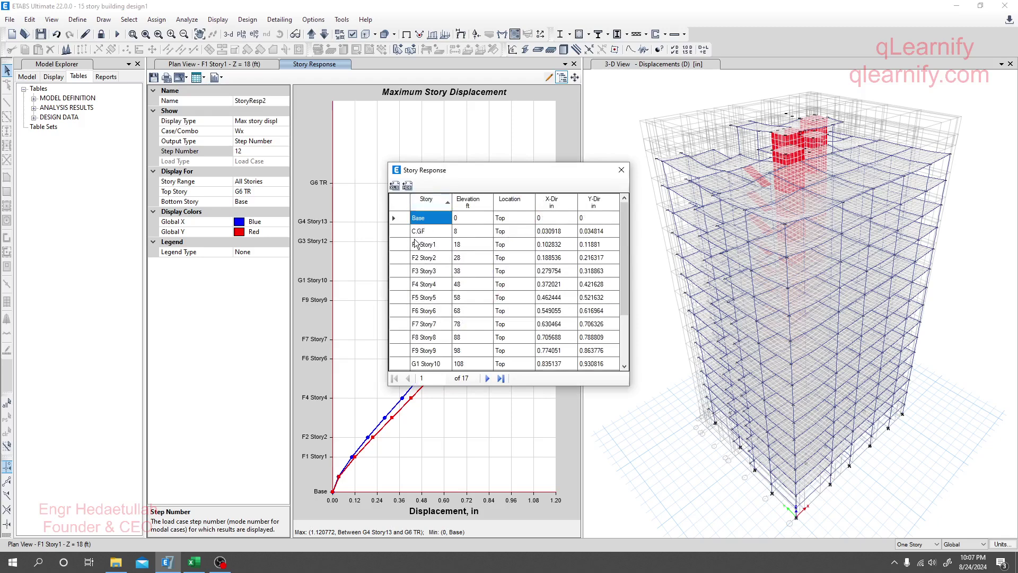
Copy the story names from C.GF to G6 TR in ETABS into Excel's Storey column from H12, matching the destination formatting
{"action": "left_click_drag", "start_coordinate": [424, 232], "coordinate": [441, 371]}
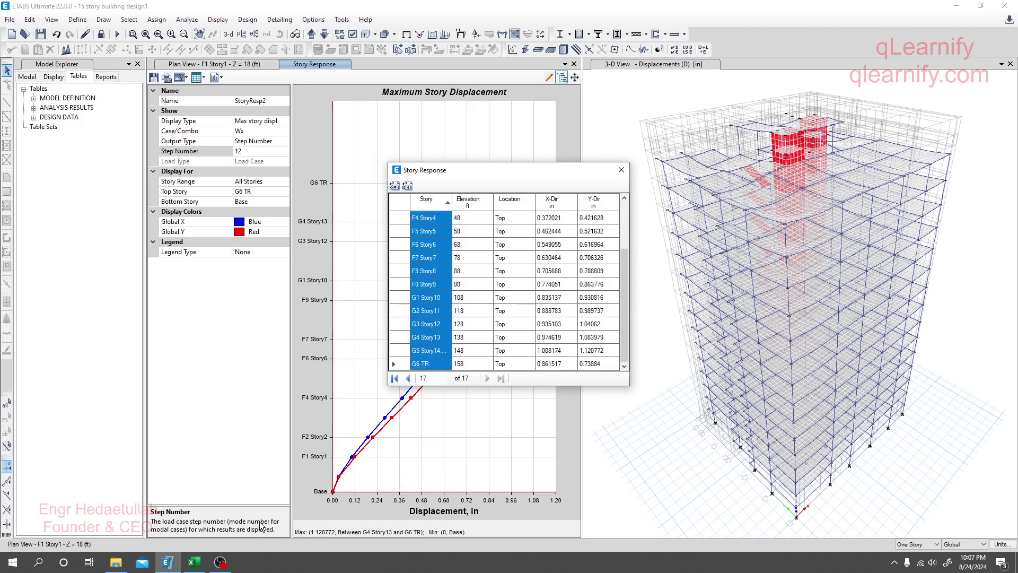
{"action": "left_click", "coordinate": [194, 562]}
{"action": "left_click", "coordinate": [366, 198]}
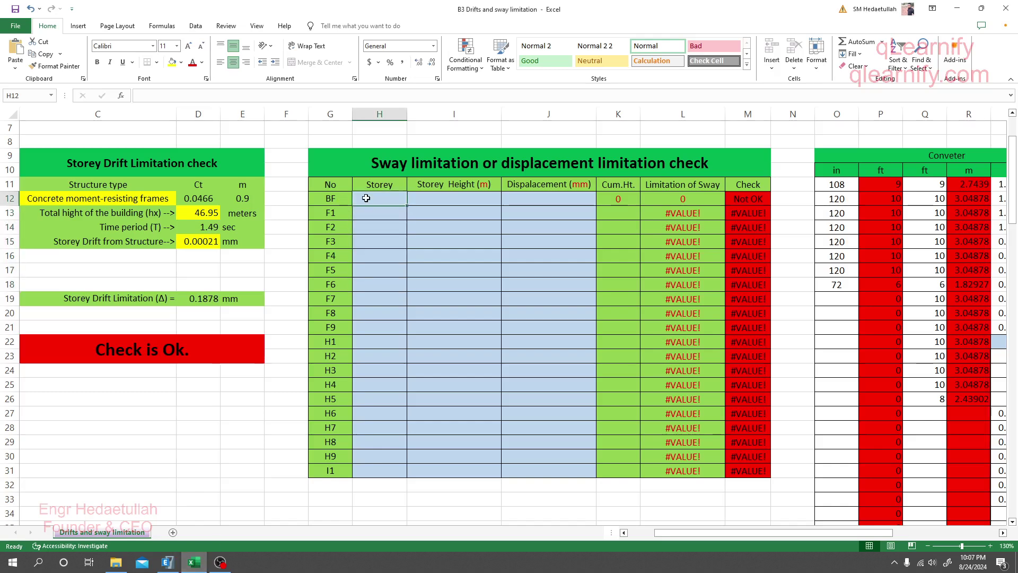
{"action": "type", "text": "C.GF F1 Story1 F2 Story2 F3 Story3 F4 Story4 F5 Story5 F6 Story6 F7 Story7 F8 Story8 F9 Story9 G1 Story10 G2 Story11 G3 Story12 G4 Story13 G5 Story14.Roof G6 TR"}
{"action": "key", "text": "ctrl+z"}
{"action": "right_click", "coordinate": [366, 199]}
{"action": "left_click", "coordinate": [406, 263]}
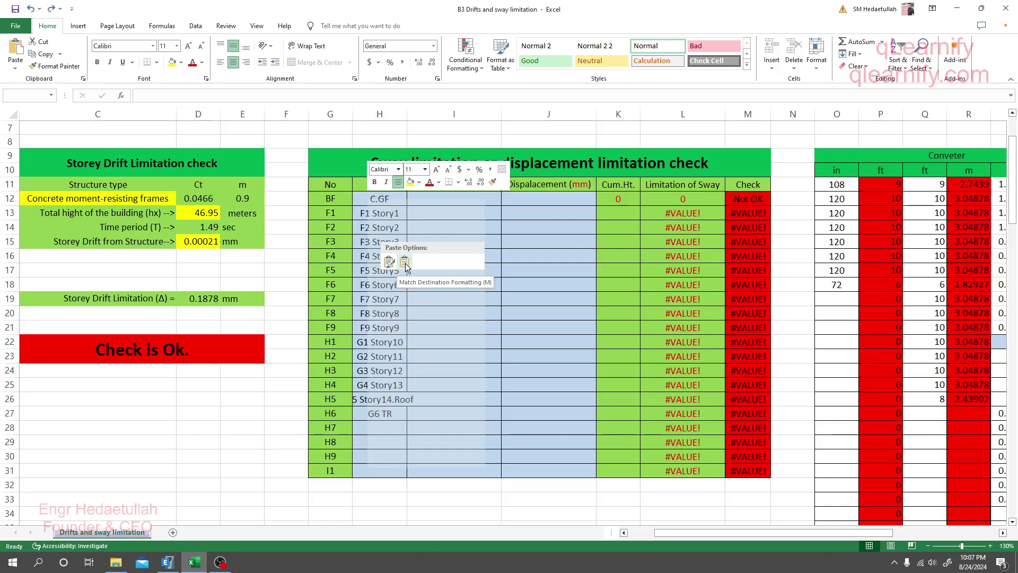
{"action": "left_click", "coordinate": [386, 455]}
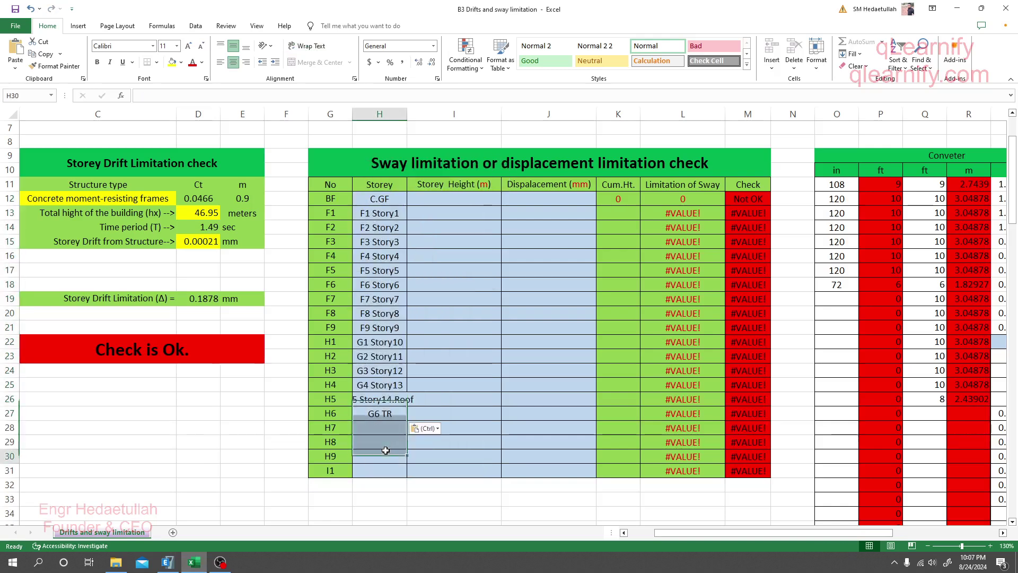
Review the pasted story names in the Storey column, from C.GF down to G6 TR
{"action": "left_click", "coordinate": [384, 200]}
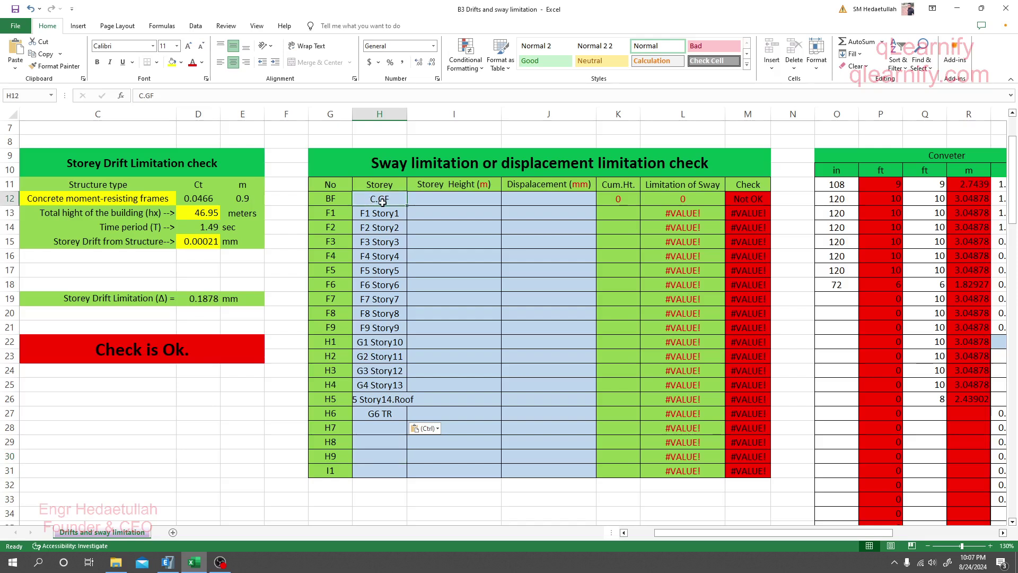
{"action": "left_click", "coordinate": [383, 213]}
{"action": "left_click", "coordinate": [384, 229]}
{"action": "left_click", "coordinate": [388, 247]}
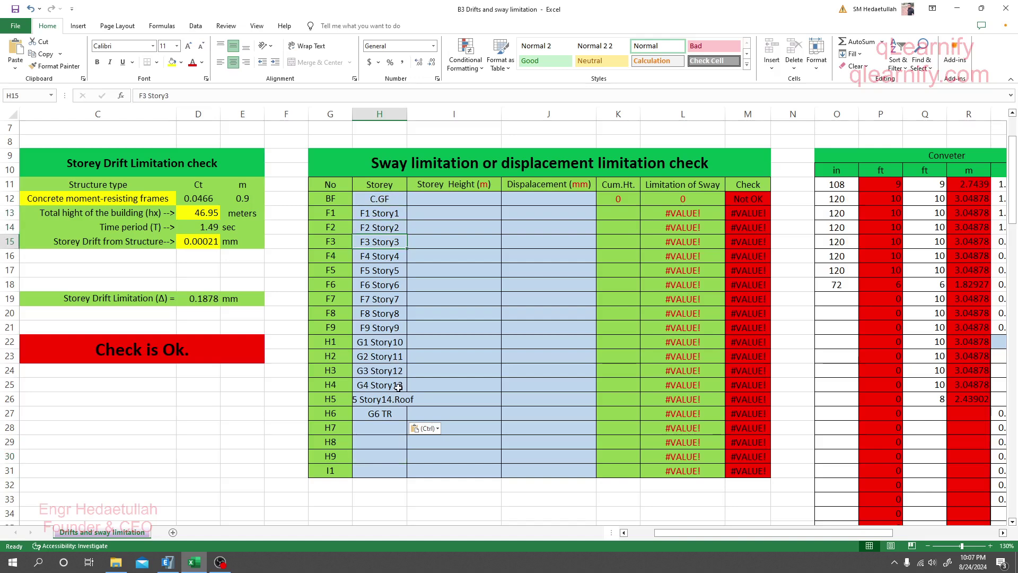
{"action": "left_click", "coordinate": [388, 399]}
{"action": "left_click", "coordinate": [386, 413]}
{"action": "left_click", "coordinate": [383, 442]}
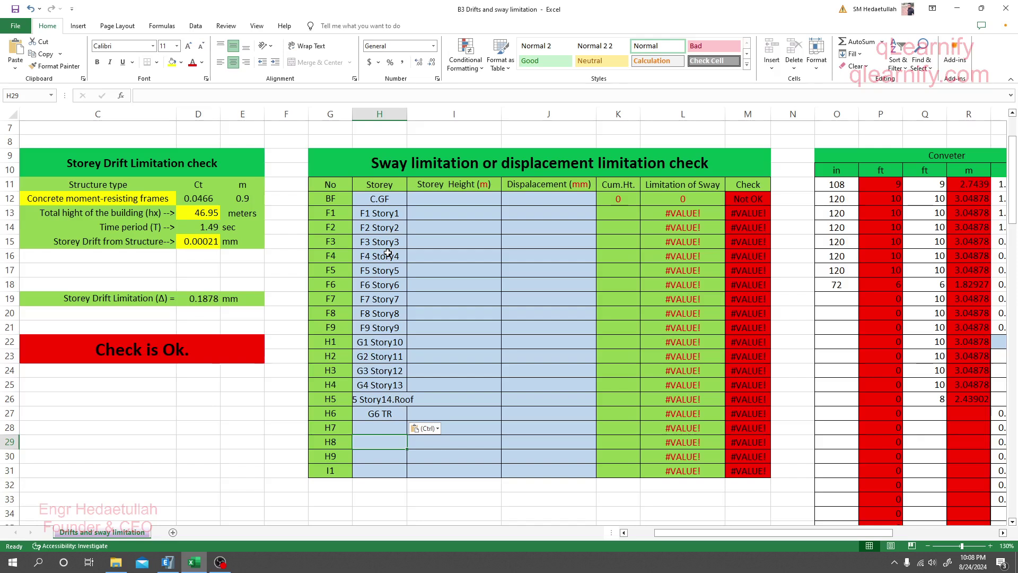
Copy the ETABS elevations from C.GF to G6 TR into the converter's second ft column from Q11 in Excel, matching the destination formatting
{"action": "left_click", "coordinate": [458, 195]}
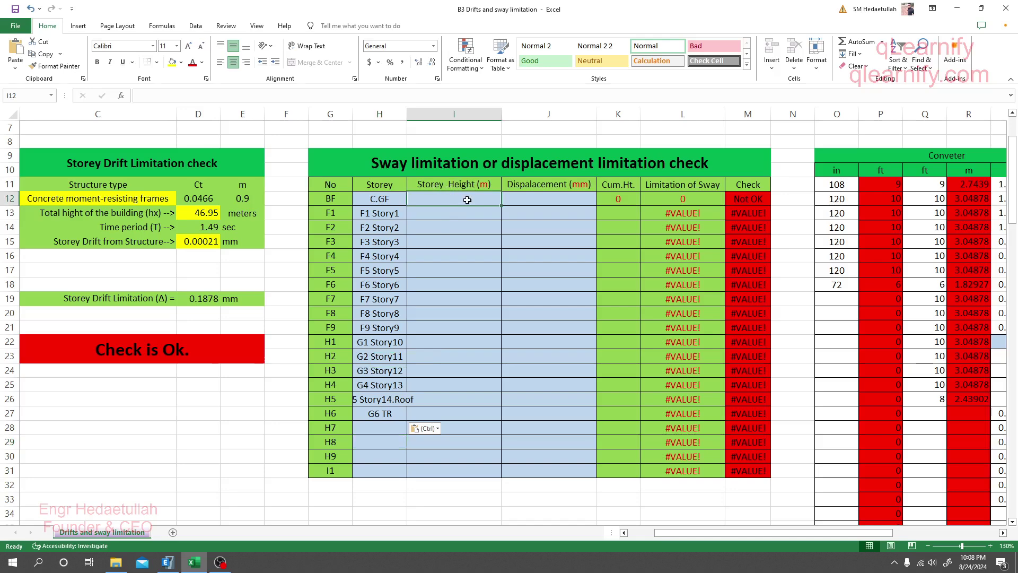
{"action": "left_click", "coordinate": [167, 562]}
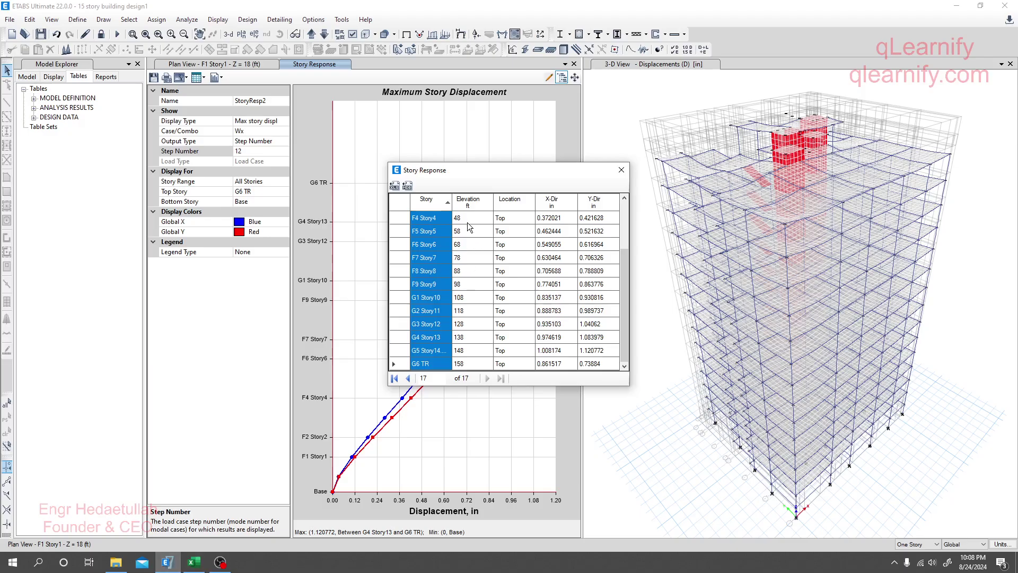
{"action": "scroll", "coordinate": [466, 222], "scroll_direction": "up", "scroll_amount": 2}
{"action": "left_click_drag", "start_coordinate": [467, 231], "coordinate": [472, 324]}
{"action": "left_click_drag", "start_coordinate": [471, 379], "coordinate": [473, 385]}
{"action": "key", "text": "ctrl+c"}
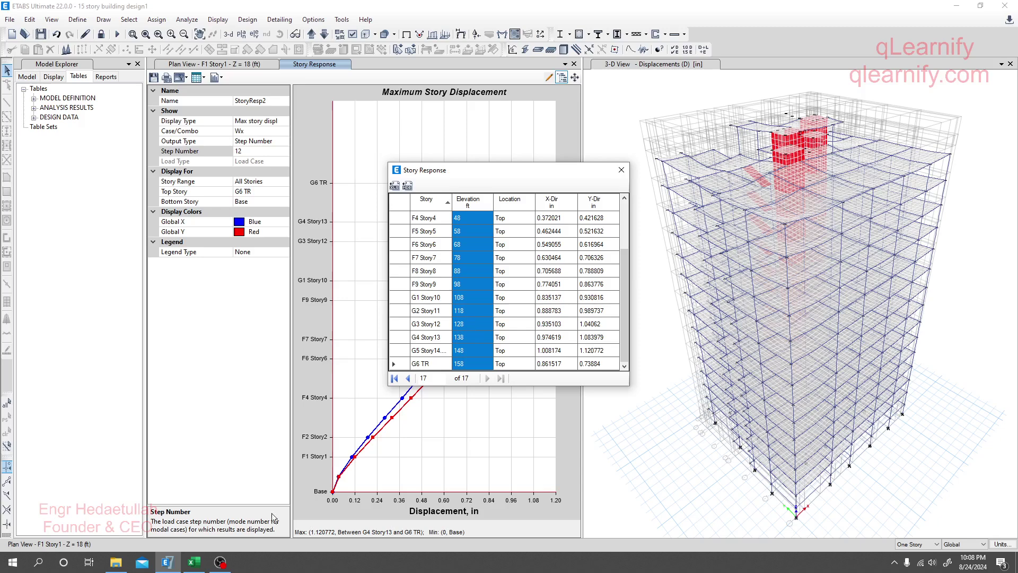
{"action": "left_click", "coordinate": [194, 562]}
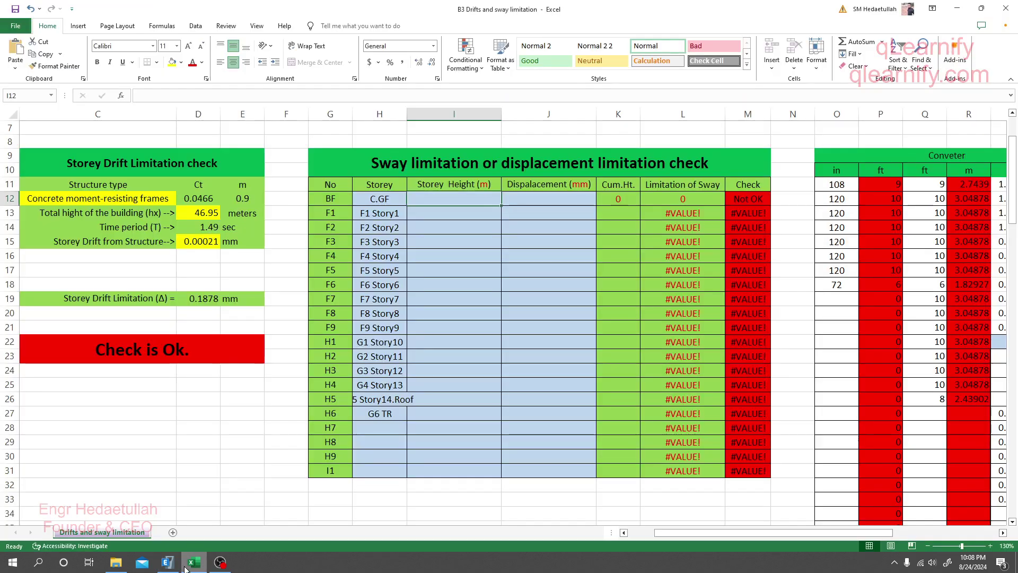
{"action": "right_click", "coordinate": [926, 187]}
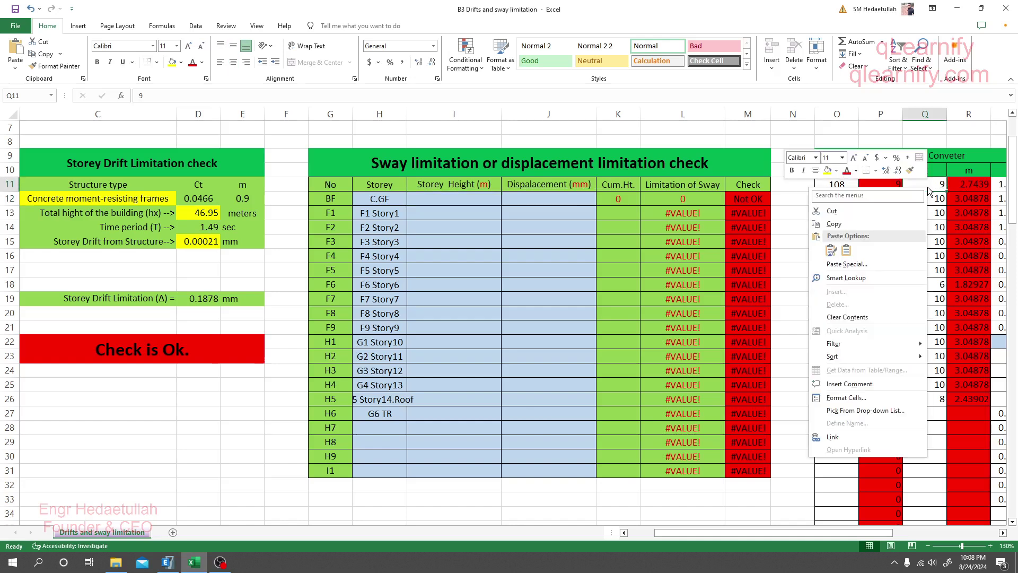
{"action": "left_click", "coordinate": [846, 250]}
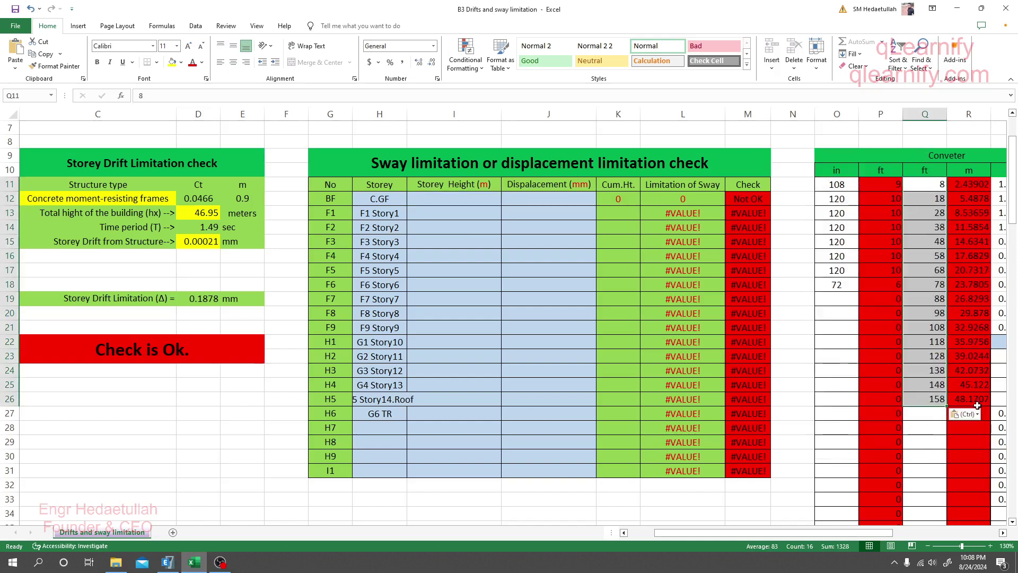
Copy the converted metre heights in R11:R26 into the Storey Height (m) column from I12 as values
{"action": "left_click_drag", "start_coordinate": [974, 185], "coordinate": [965, 398]}
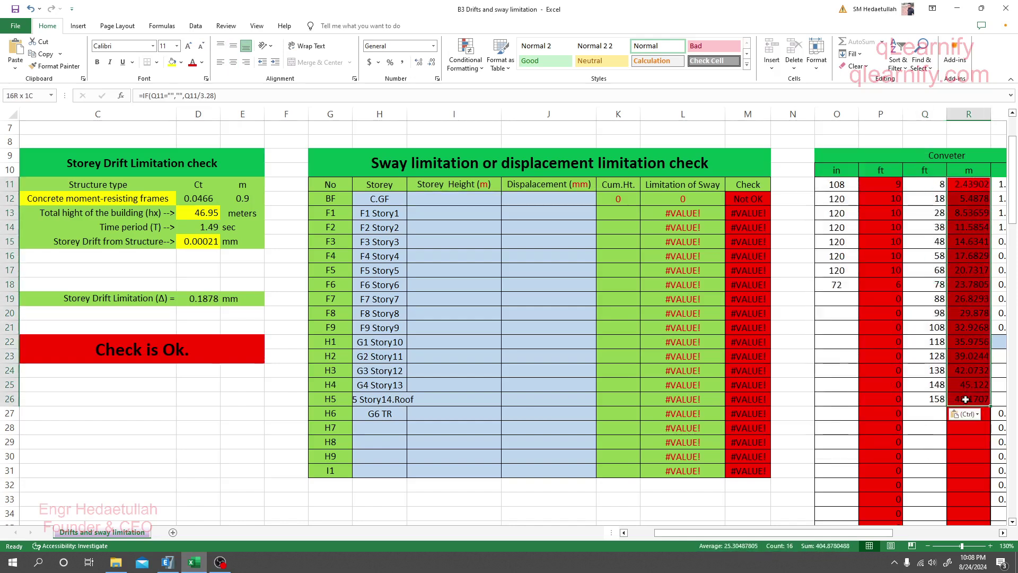
{"action": "key", "text": "ctrl+c"}
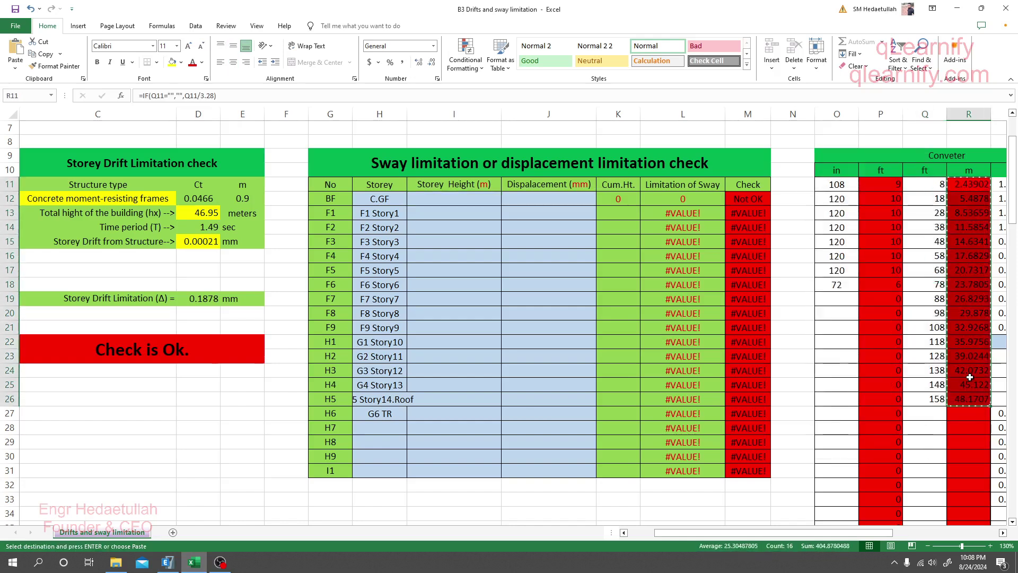
{"action": "right_click", "coordinate": [437, 200]}
{"action": "left_click", "coordinate": [477, 260]}
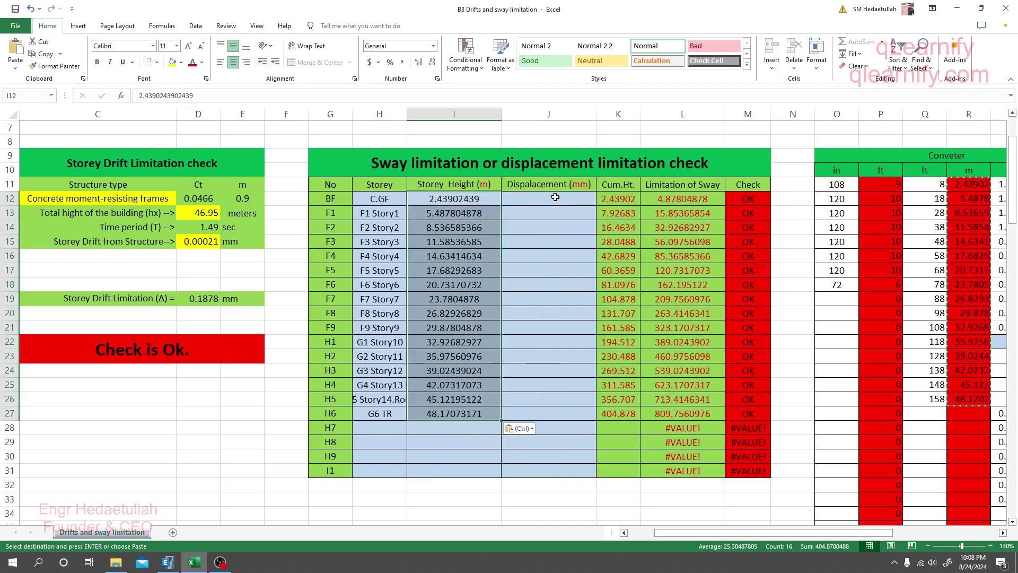
{"action": "left_click", "coordinate": [174, 566]}
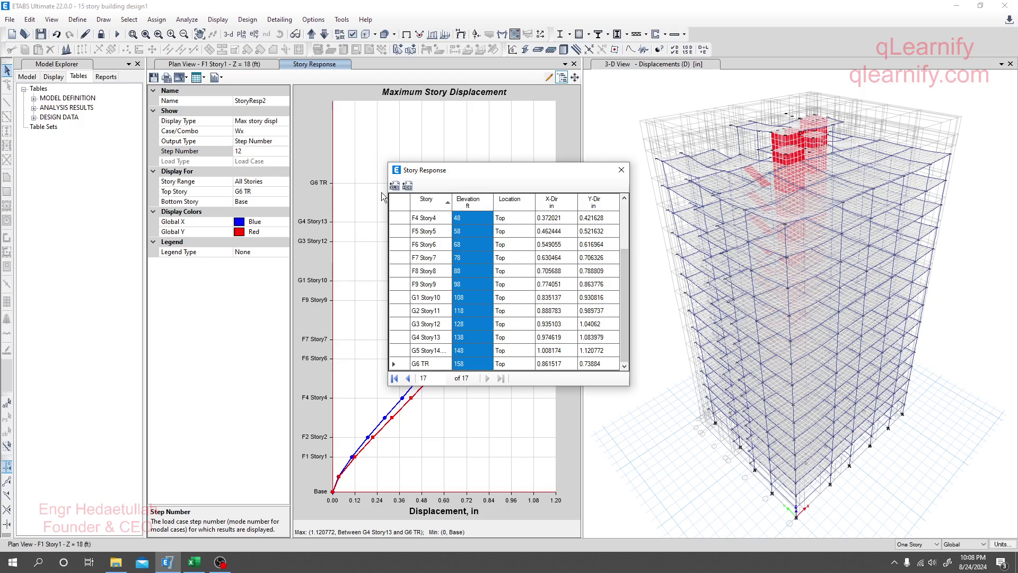
{"action": "left_click_drag", "start_coordinate": [559, 218], "coordinate": [561, 377]}
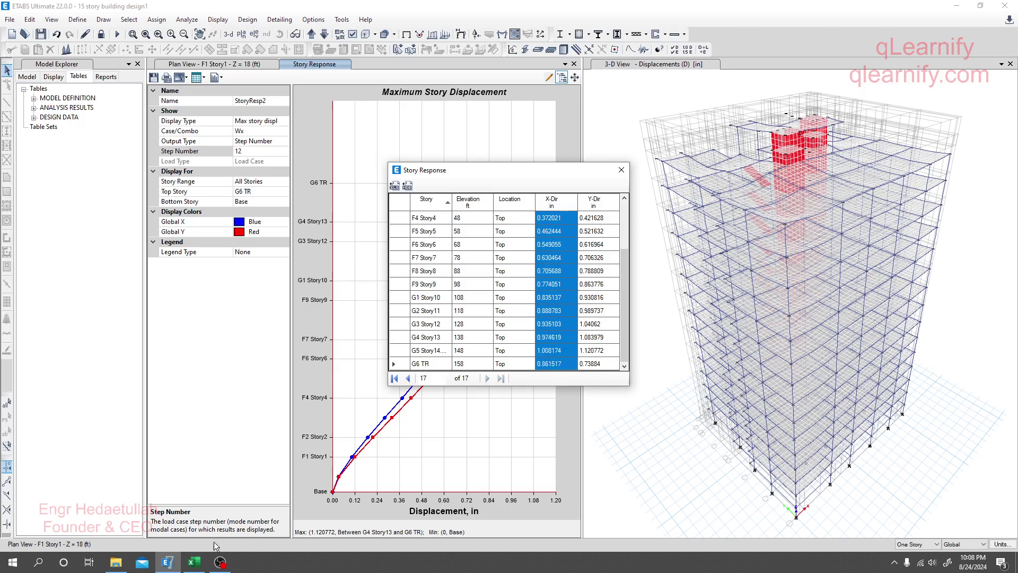
{"action": "left_click", "coordinate": [194, 562]}
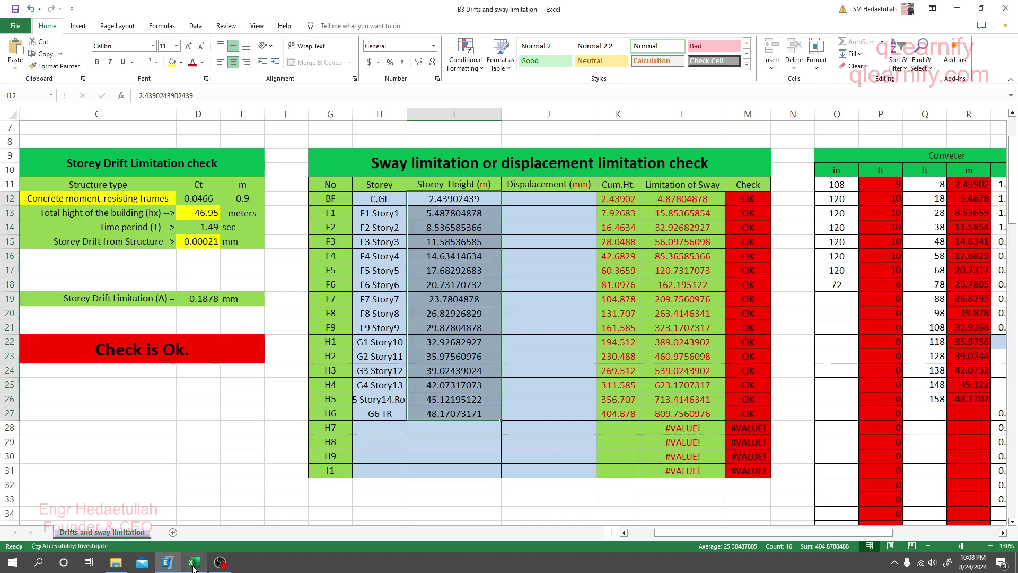
{"action": "left_click", "coordinate": [832, 188]}
{"action": "left_click_drag", "start_coordinate": [882, 532], "coordinate": [936, 533]}
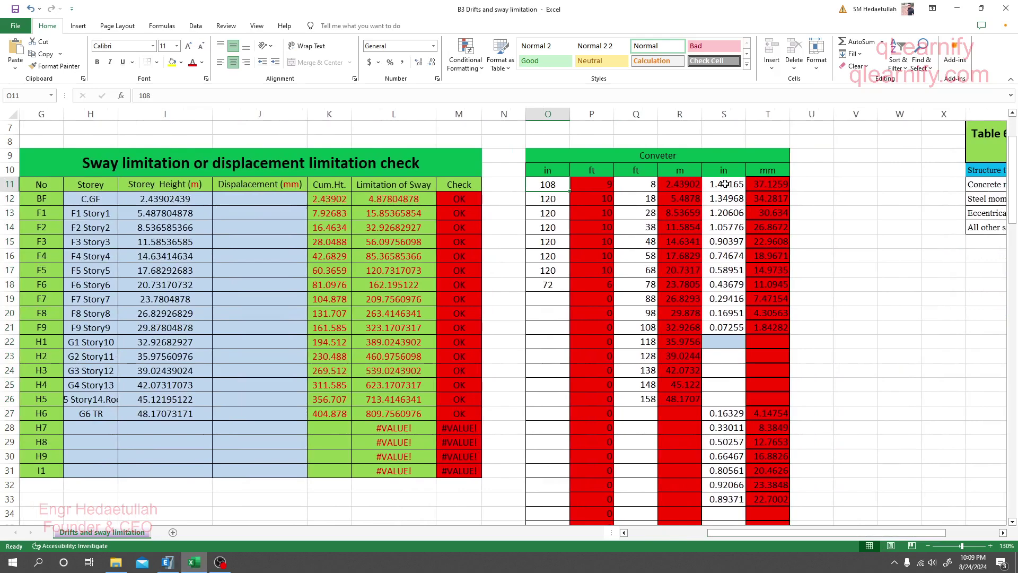
{"action": "left_click", "coordinate": [843, 398]}
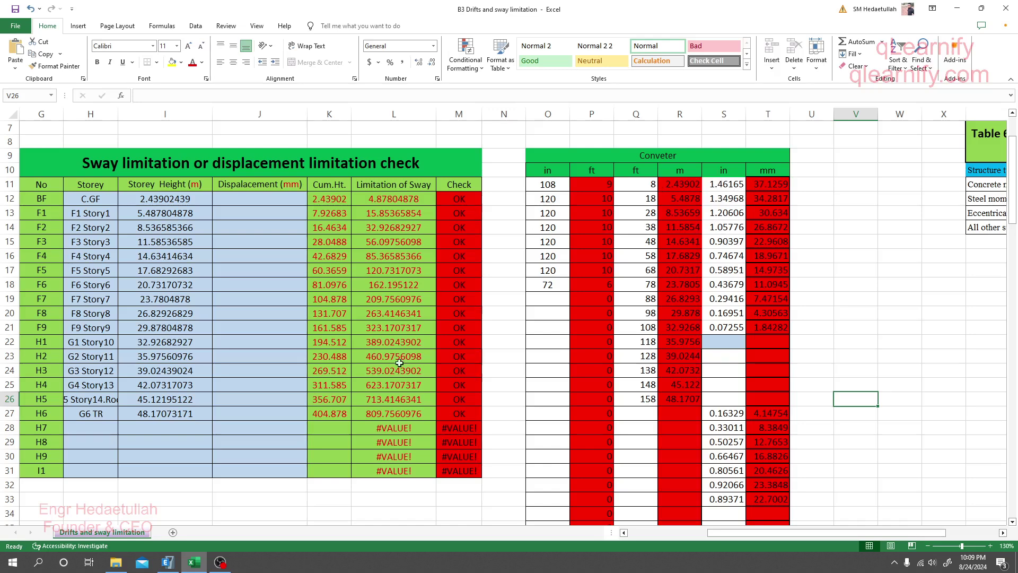
Switch to ETABS, close the story response table and set the translational displacement display unit to mm
{"action": "left_click", "coordinate": [170, 570]}
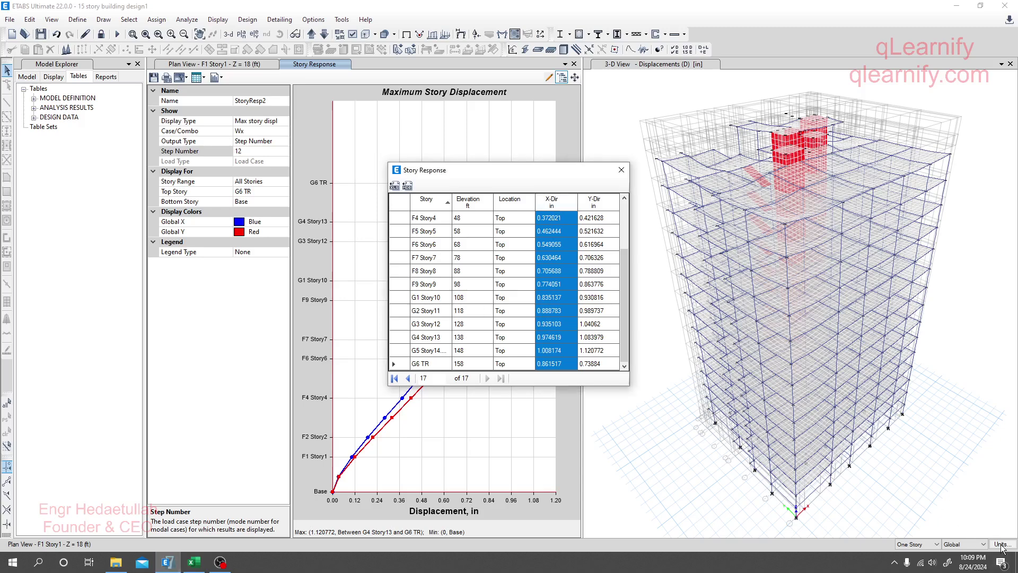
{"action": "left_click", "coordinate": [621, 170]}
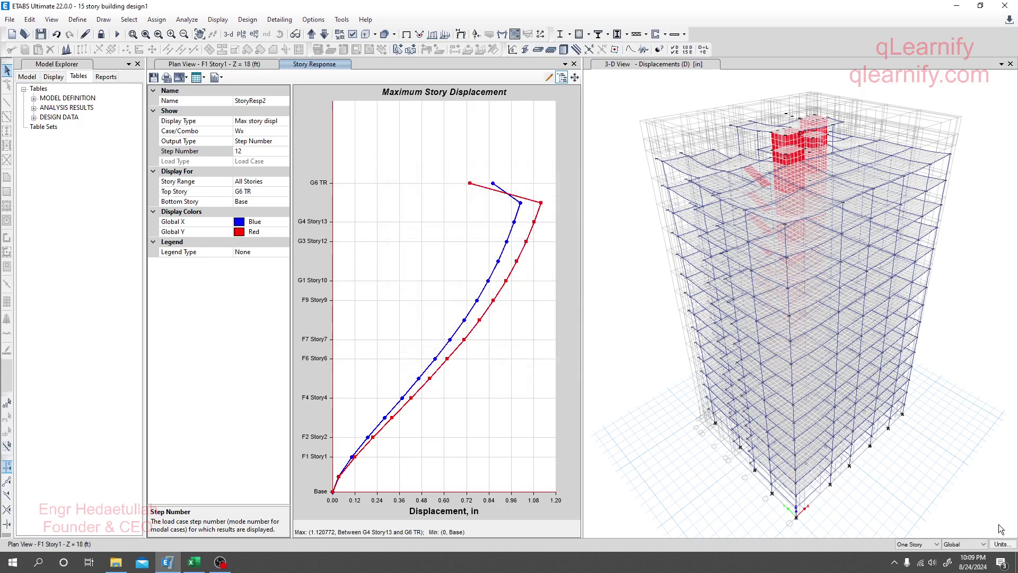
{"action": "left_click", "coordinate": [1002, 545]}
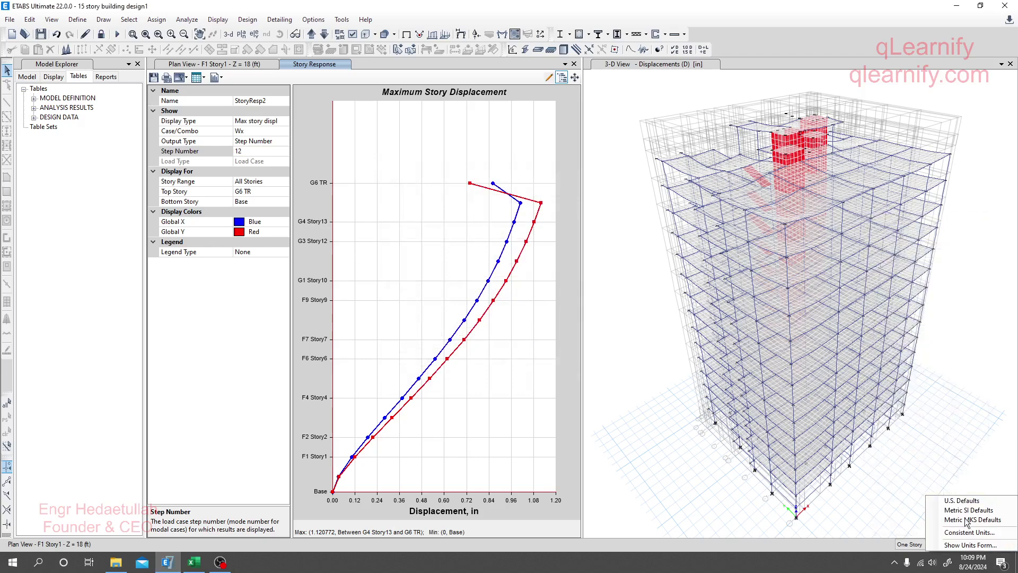
{"action": "left_click", "coordinate": [965, 545]}
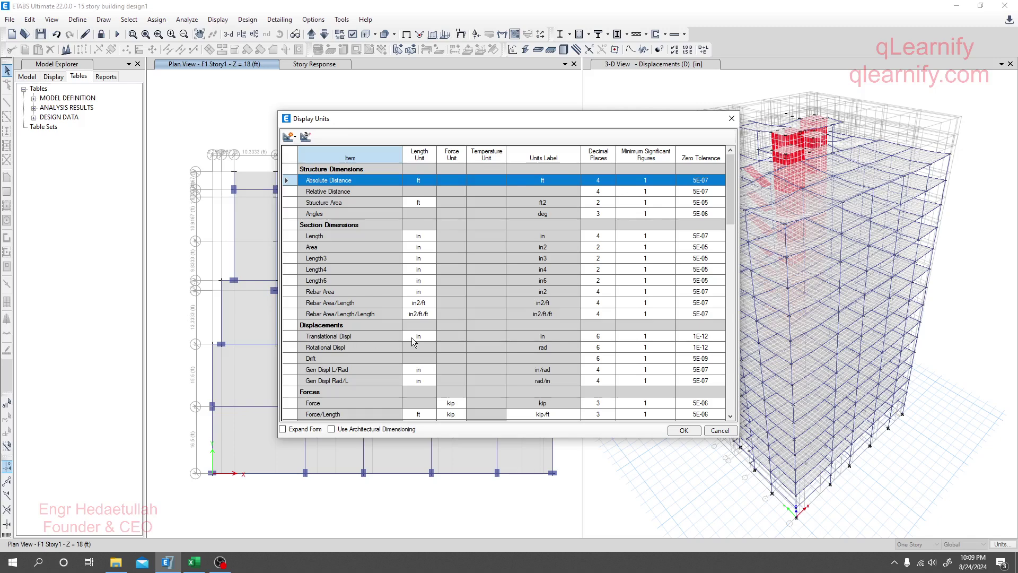
{"action": "left_click", "coordinate": [430, 337]}
{"action": "left_click", "coordinate": [432, 337]}
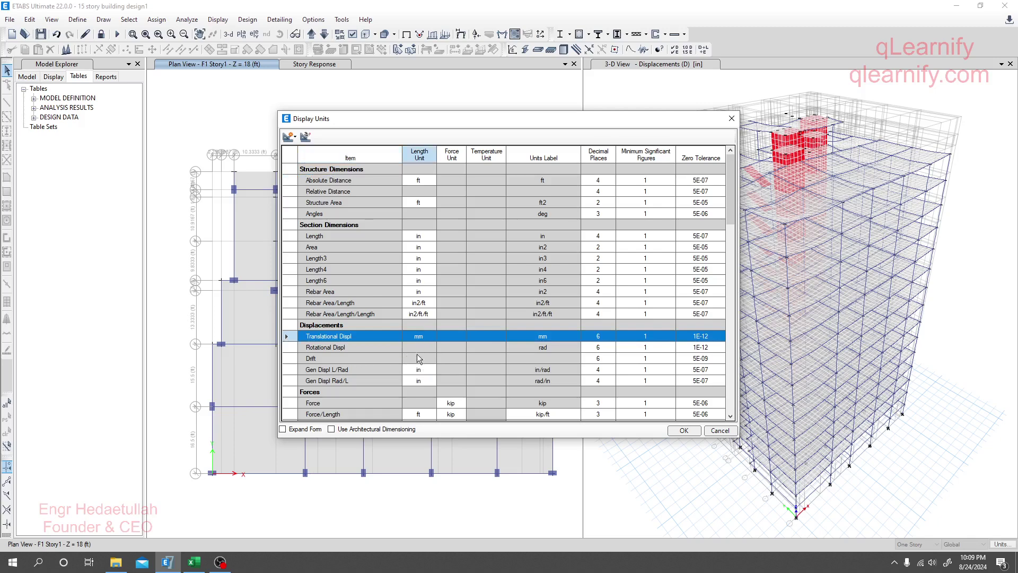
{"action": "left_click", "coordinate": [683, 431]}
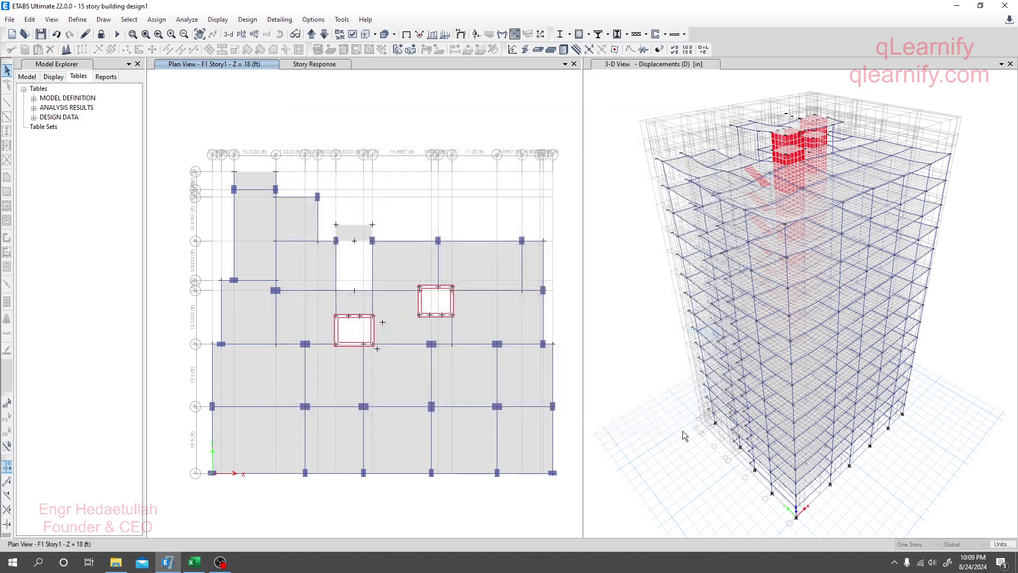
Show the Wx story displacement response as a table again and sort it by story in ascending order from Base
{"action": "left_click", "coordinate": [313, 64]}
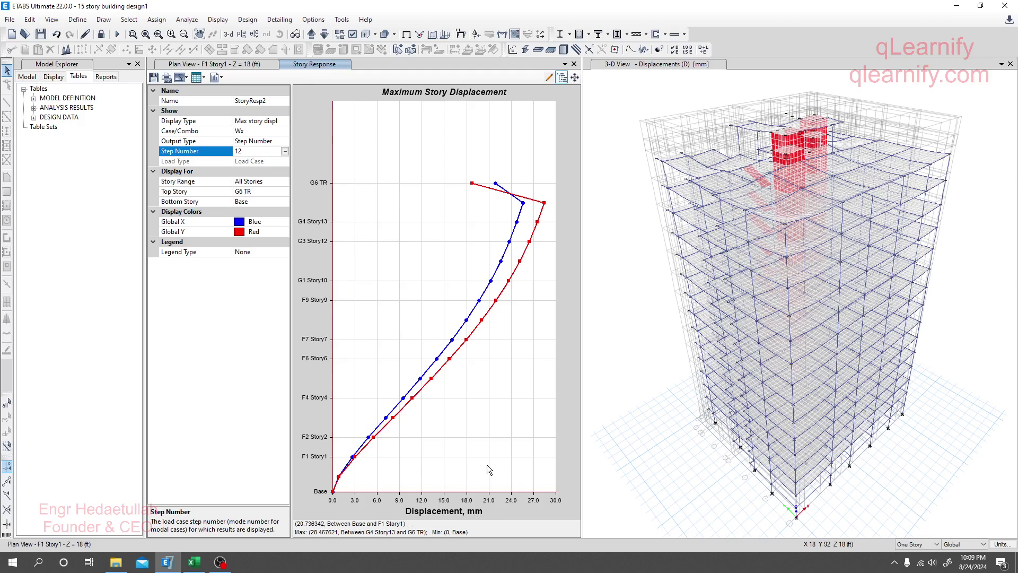
{"action": "left_click", "coordinate": [203, 78]}
{"action": "left_click", "coordinate": [225, 89]}
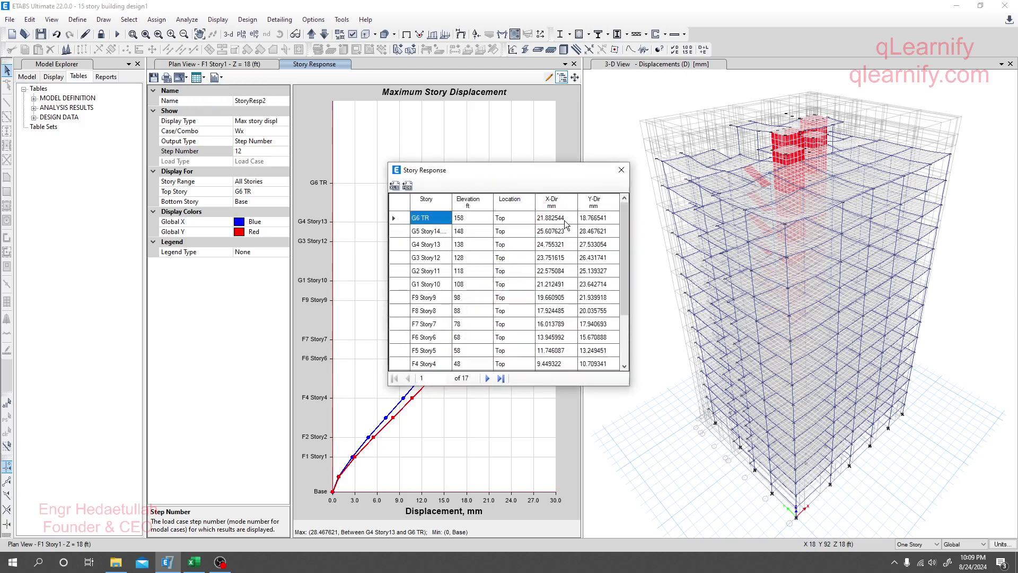
{"action": "scroll", "coordinate": [570, 240], "scroll_direction": "down", "scroll_amount": 2}
{"action": "scroll", "coordinate": [566, 265], "scroll_direction": "up", "scroll_amount": 2}
{"action": "left_click", "coordinate": [426, 200]}
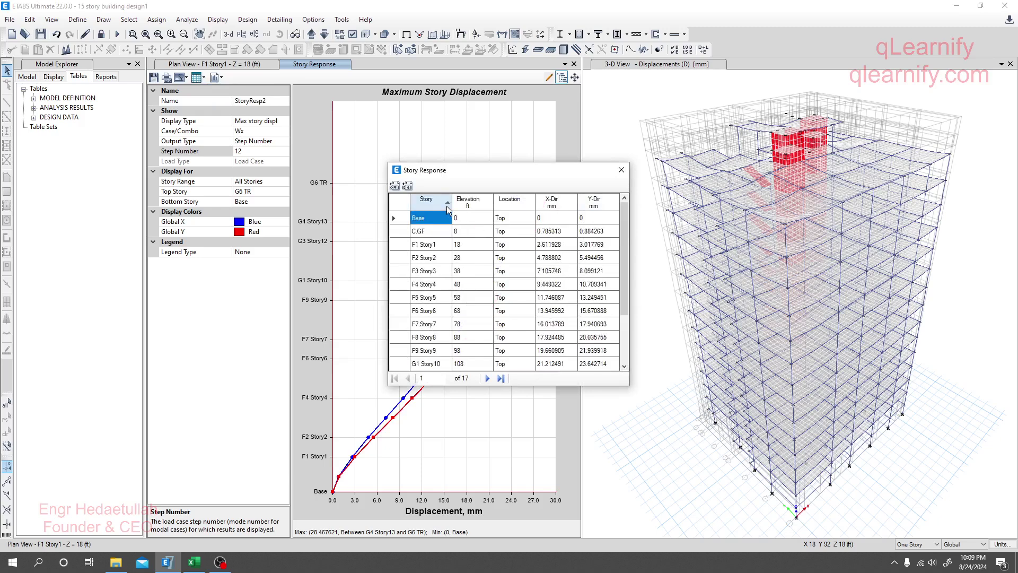
Copy the X-Dir displacements from C.GF to G6 TR into Excel's Displacement (mm) column from J12, matching the destination formatting
{"action": "left_click_drag", "start_coordinate": [552, 231], "coordinate": [550, 395]}
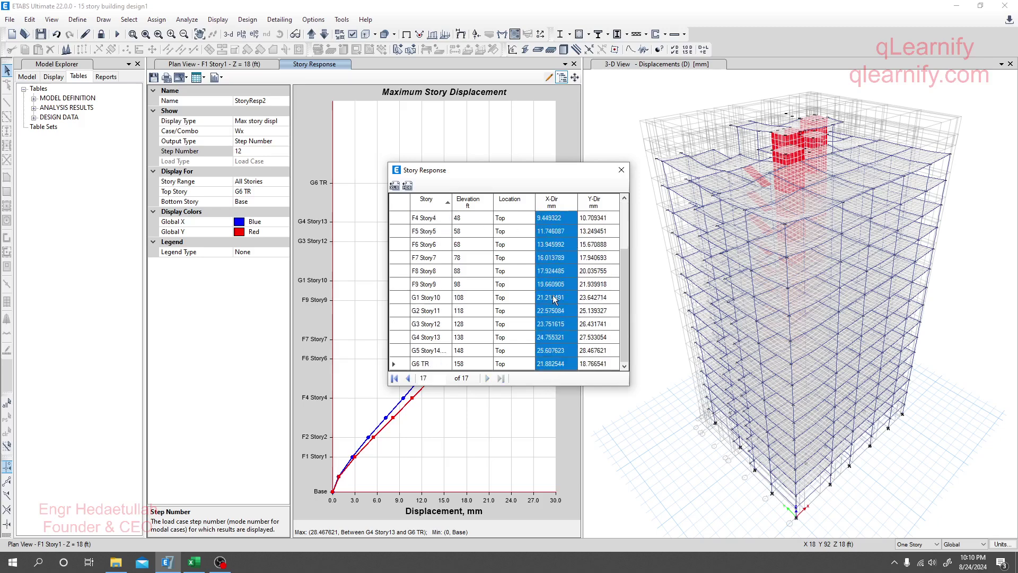
{"action": "left_click", "coordinate": [194, 562]}
{"action": "right_click", "coordinate": [227, 199]}
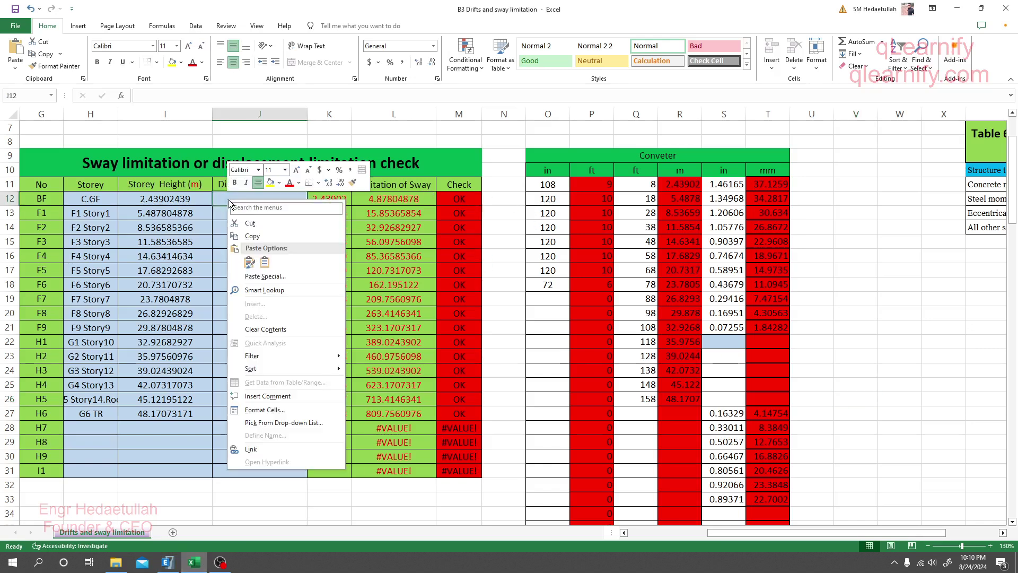
{"action": "left_click", "coordinate": [267, 258]}
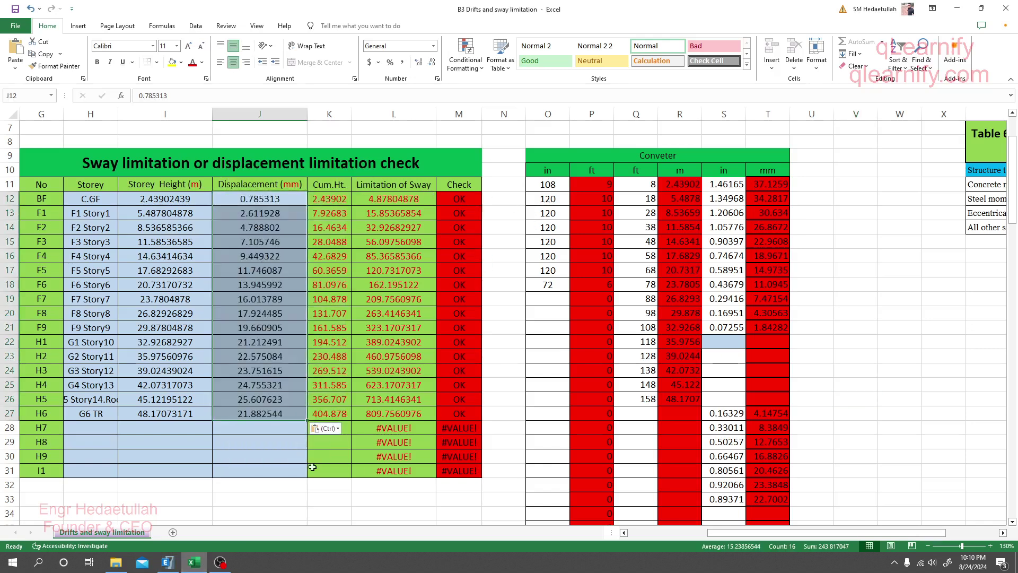
{"action": "left_click_drag", "start_coordinate": [795, 533], "coordinate": [696, 537]}
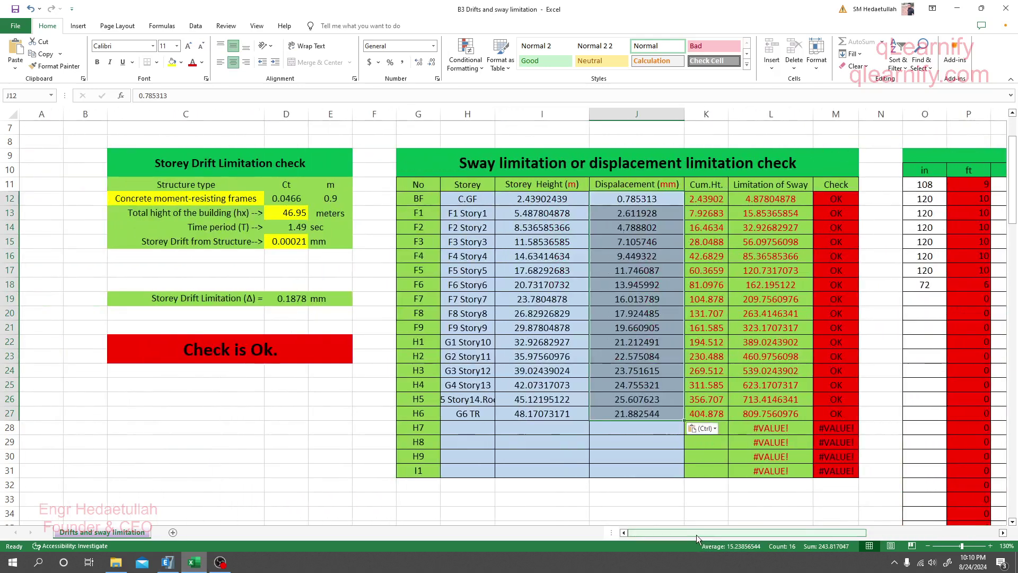
{"action": "left_click", "coordinate": [582, 453]}
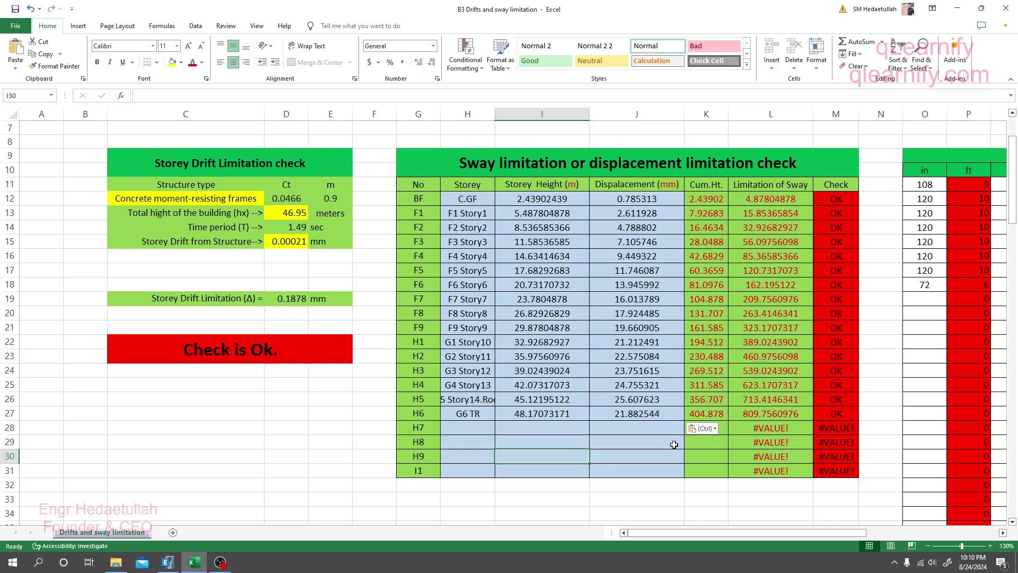
Open Calculator and divide the 158 ft total building height from Q26 by 500 to get the allowable sway in feet
{"action": "left_click", "coordinate": [623, 440]}
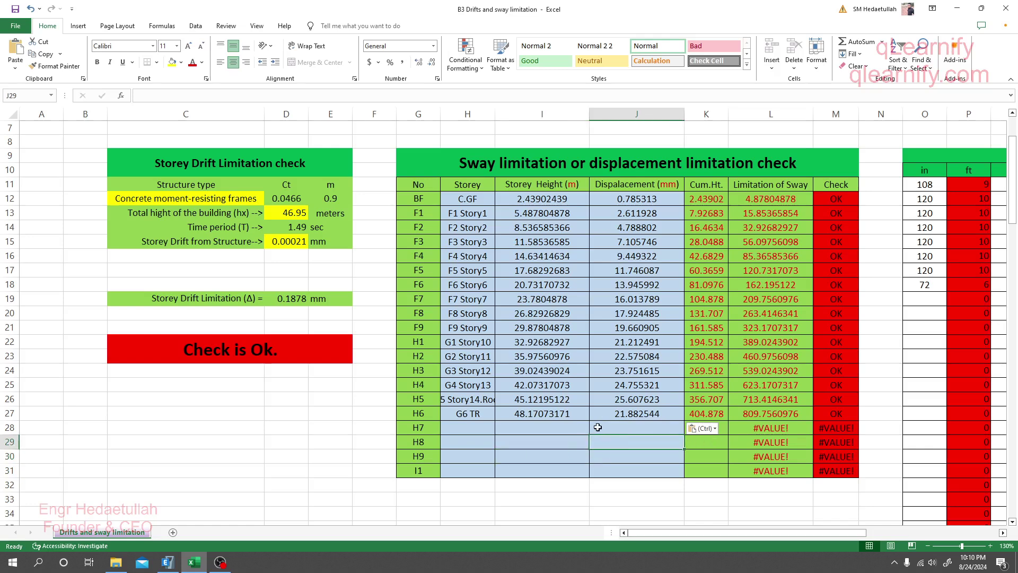
{"action": "left_click", "coordinate": [535, 416]}
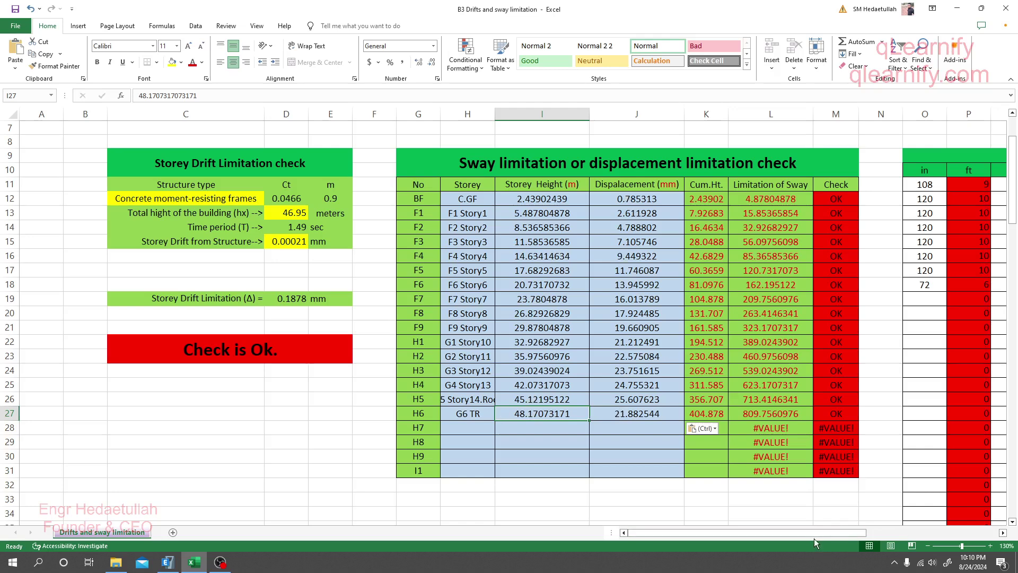
{"action": "left_click_drag", "start_coordinate": [815, 533], "coordinate": [866, 531]}
{"action": "left_click", "coordinate": [731, 400]}
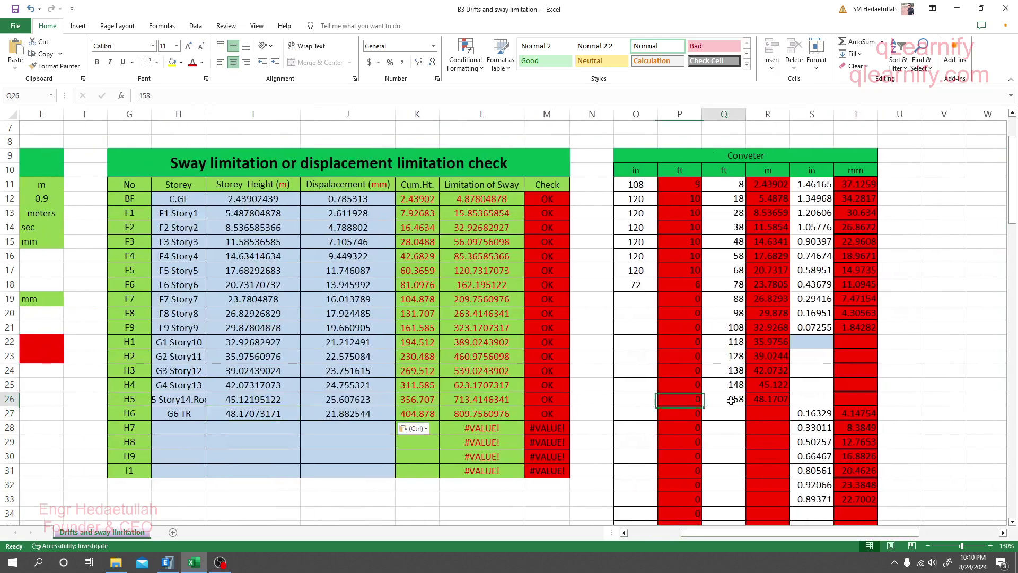
{"action": "left_click", "coordinate": [13, 562]}
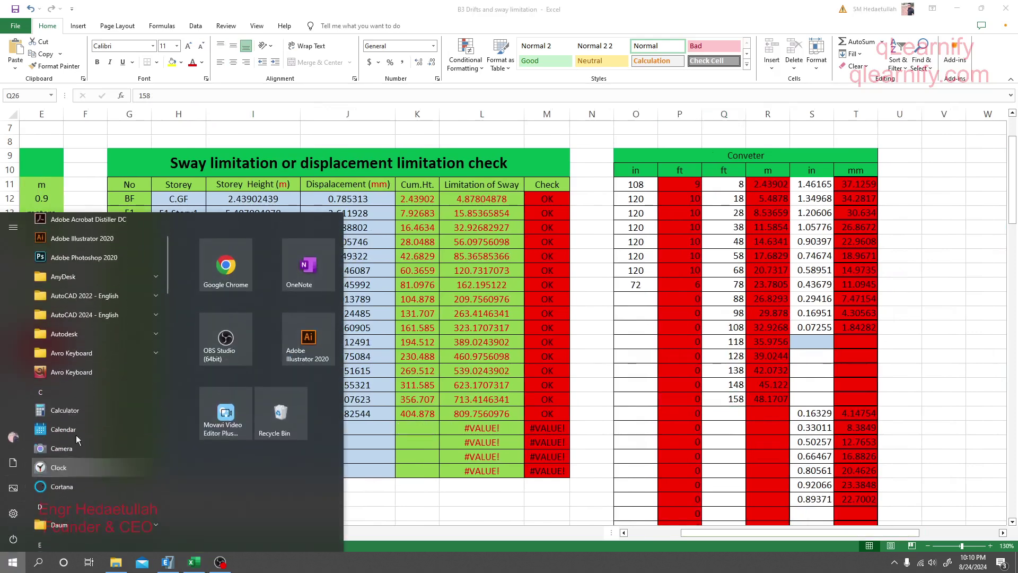
{"action": "left_click", "coordinate": [65, 410]}
{"action": "left_click_drag", "start_coordinate": [577, 109], "coordinate": [168, 115]}
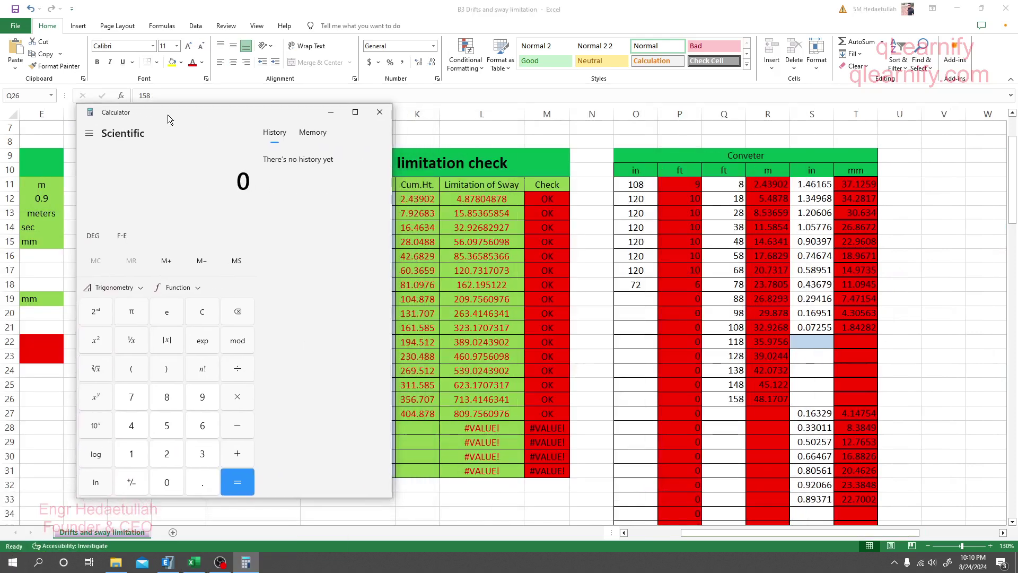
{"action": "type", "text": "158"}
{"action": "key", "text": "slash"}
{"action": "type", "text": "500"}
{"action": "key", "text": "Return"}
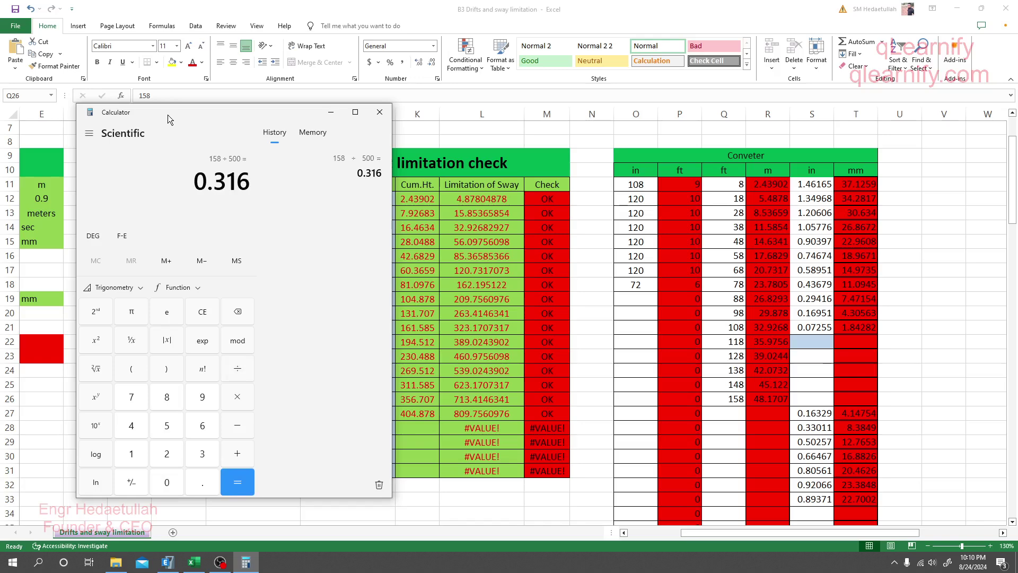
Multiply the quotient by 12 to convert the allowable sway from feet to inches
{"action": "key", "text": "asterisk"}
{"action": "type", "text": "12"}
{"action": "key", "text": "Return"}
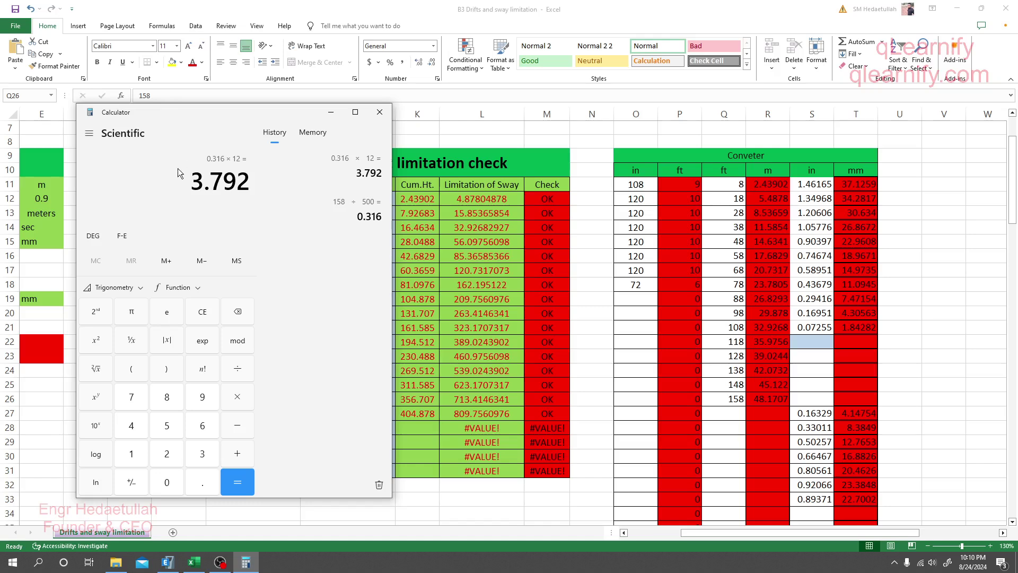
{"action": "mouse_move", "coordinate": [191, 183]}
{"action": "left_mouse_down"}
{"action": "mouse_move", "coordinate": [252, 183]}
{"action": "mouse_move", "coordinate": [176, 183]}
{"action": "left_mouse_up"}
{"action": "left_click", "coordinate": [251, 183]}
{"action": "left_click", "coordinate": [197, 181]}
{"action": "left_click", "coordinate": [186, 186]}
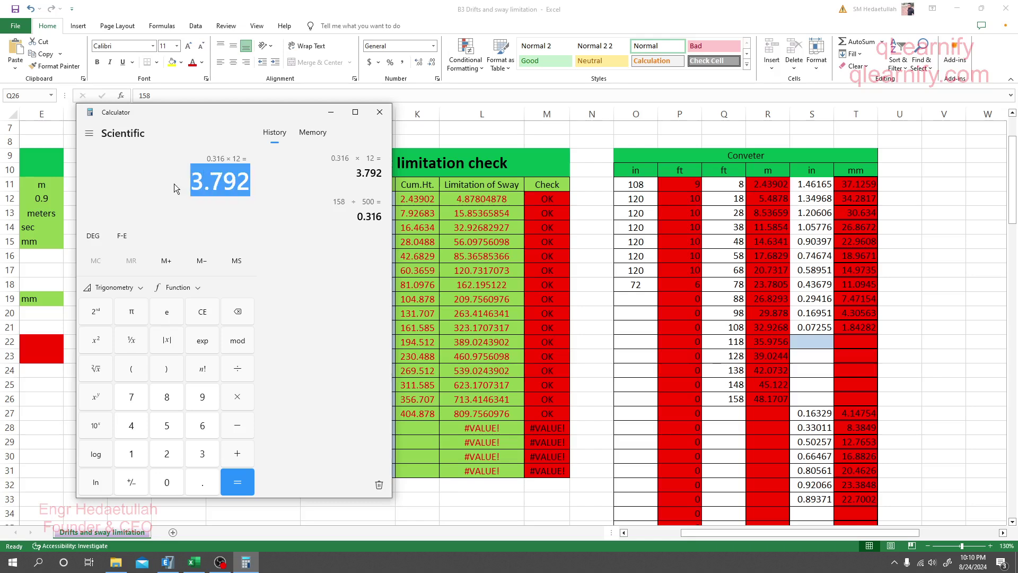
{"action": "left_click", "coordinate": [176, 189]}
Uncover the sway table behind Calculator and multiply the inch value by 25.4 to convert the allowable sway to millimetres
{"action": "left_click_drag", "start_coordinate": [240, 109], "coordinate": [740, 101]}
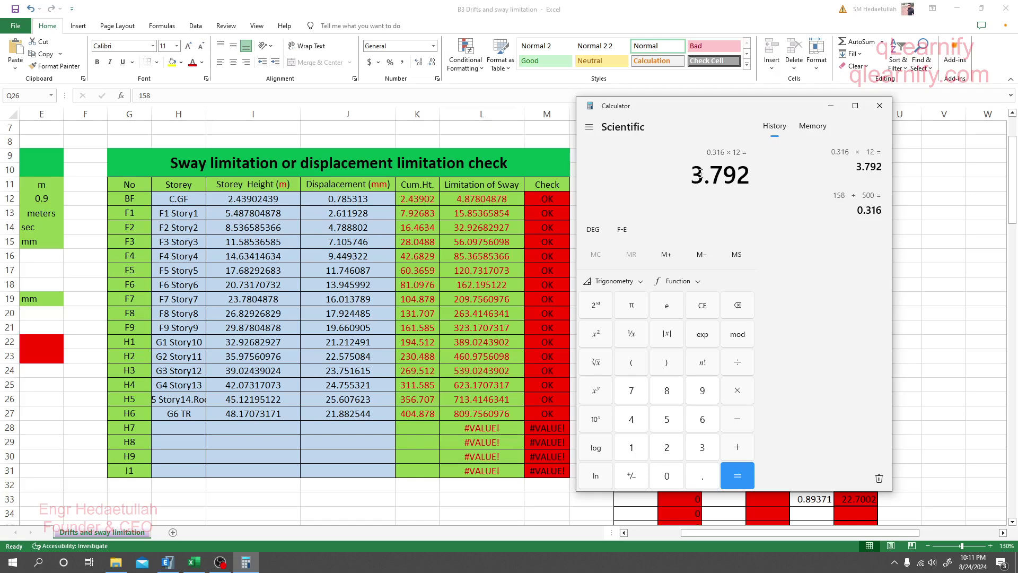
{"action": "key", "text": "ctrl+c"}
{"action": "key", "text": "ctrl+c"}
{"action": "key", "text": "asterisk"}
{"action": "type", "text": "100"}
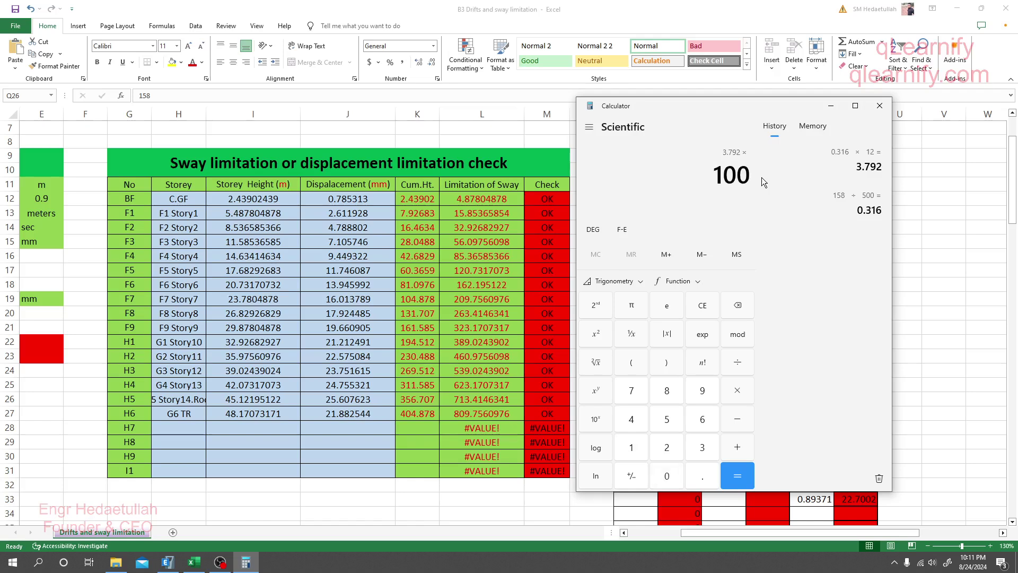
{"action": "key", "text": "BackSpace"}
{"action": "key", "text": "BackSpace"}
{"action": "key", "text": "BackSpace"}
{"action": "type", "text": "2."}
{"action": "key", "text": "BackSpace"}
{"action": "type", "text": "4."}
{"action": "key", "text": "BackSpace"}
{"action": "key", "text": "BackSpace"}
{"action": "type", "text": "5.04"}
{"action": "key", "text": "BackSpace"}
{"action": "key", "text": "BackSpace"}
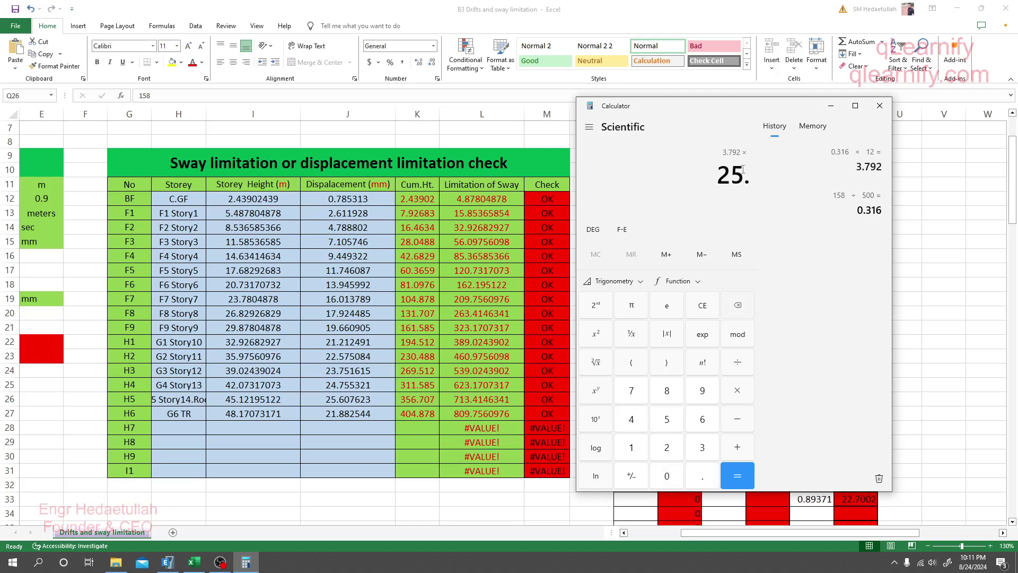
{"action": "type", "text": "4"}
{"action": "key", "text": "Return"}
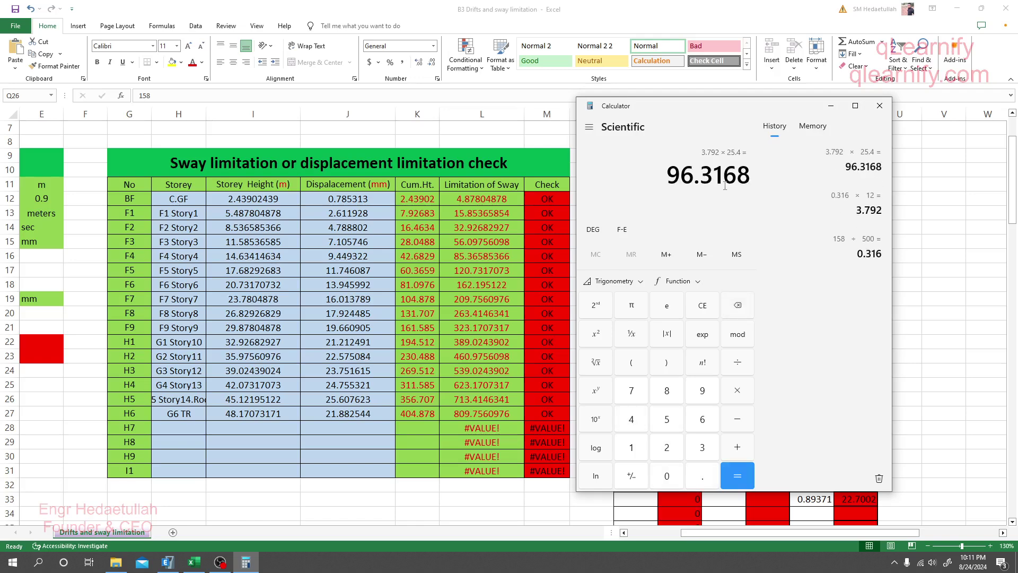
Copy the allowable sway in millimetres from Calculator and close it to return to the sway table
{"action": "left_click_drag", "start_coordinate": [669, 177], "coordinate": [752, 177]}
{"action": "left_click", "coordinate": [754, 181]}
{"action": "left_click_drag", "start_coordinate": [747, 177], "coordinate": [659, 176]}
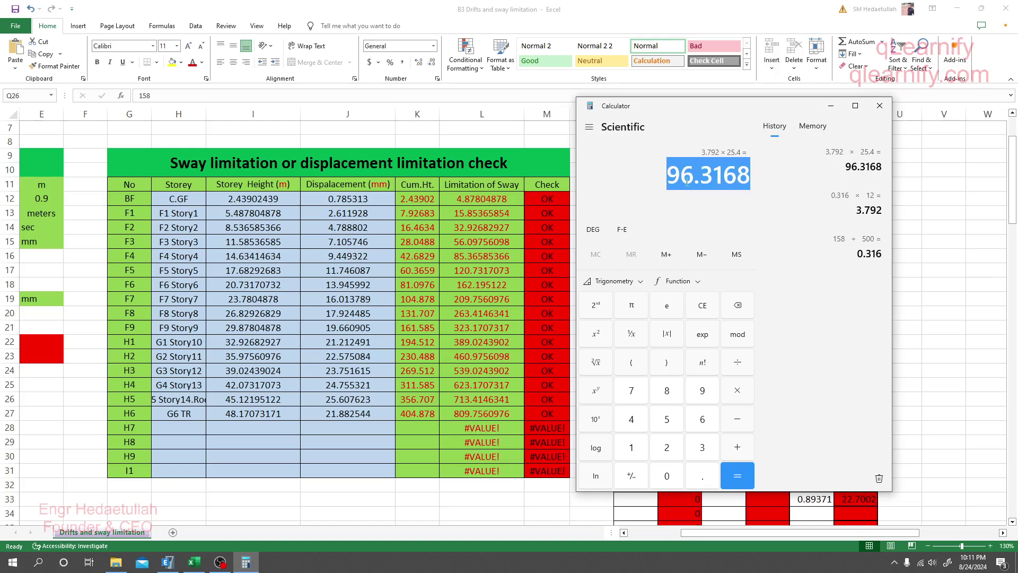
{"action": "key", "text": "ctrl+c"}
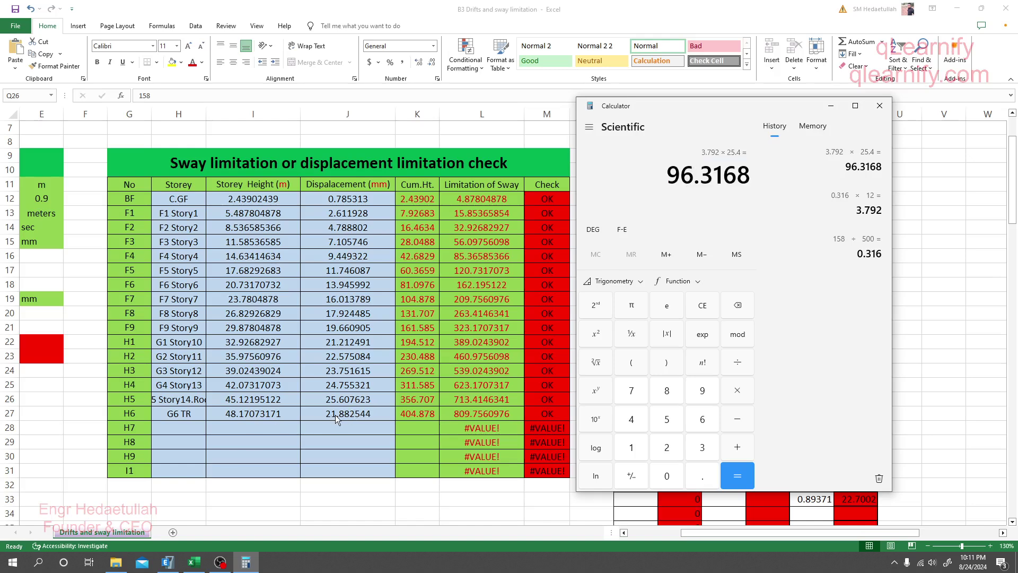
{"action": "left_click", "coordinate": [879, 105]}
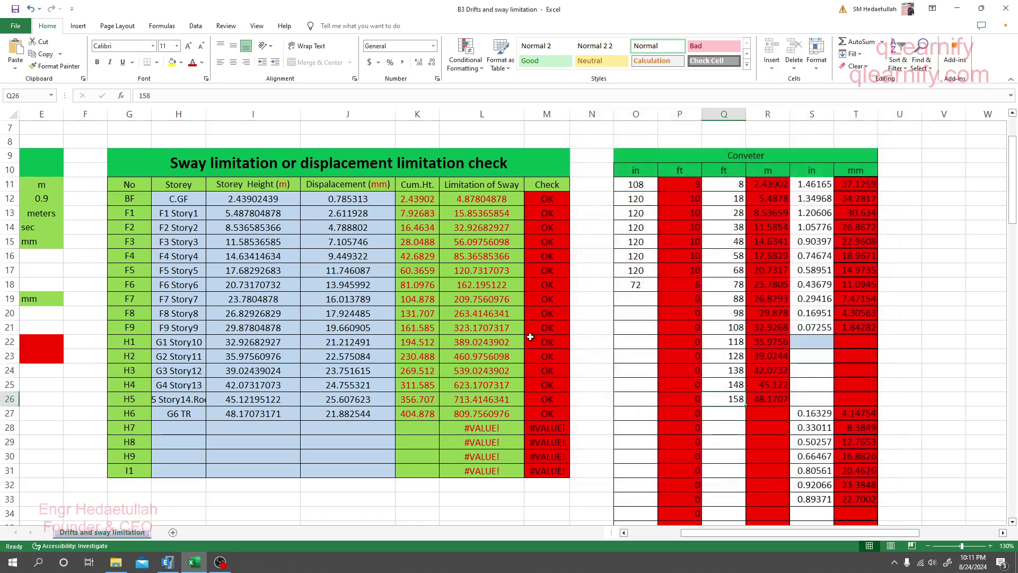
{"action": "left_click", "coordinate": [256, 472]}
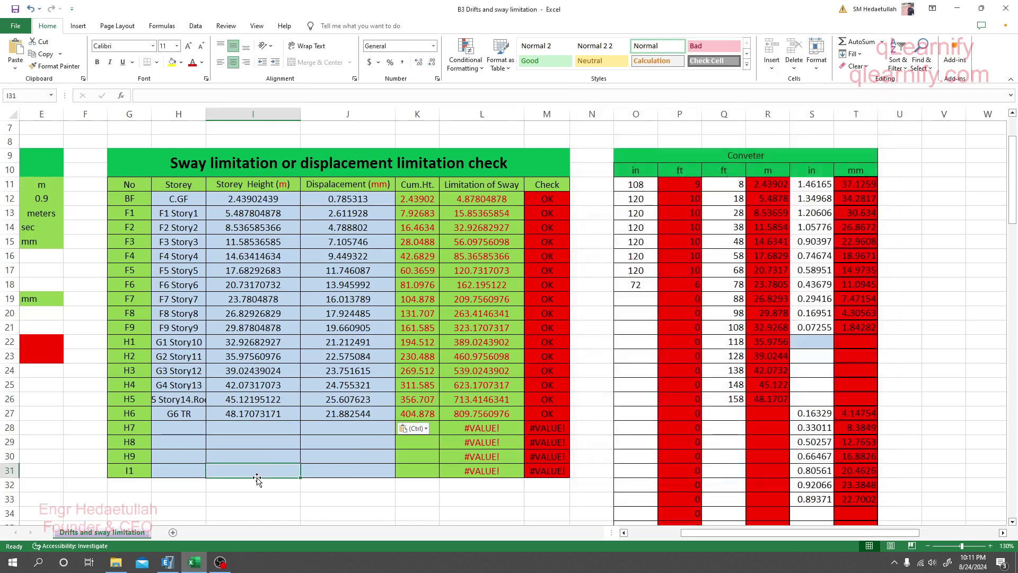
{"action": "left_click", "coordinate": [338, 571]}
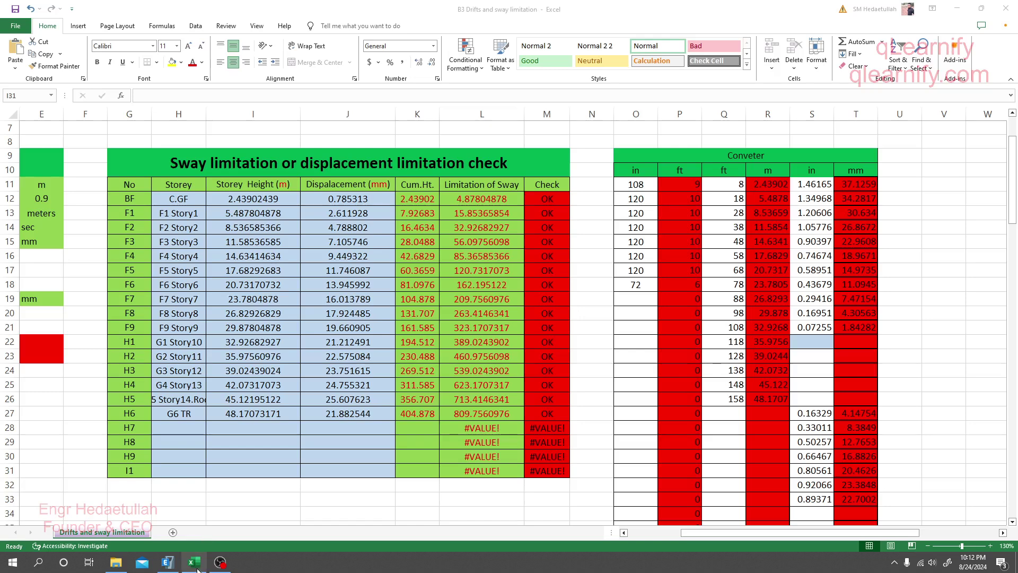
Reopen Calculator and divide 10 by 3.28 to convert the typical 10 ft storey height to metres
{"action": "left_click", "coordinate": [13, 561]}
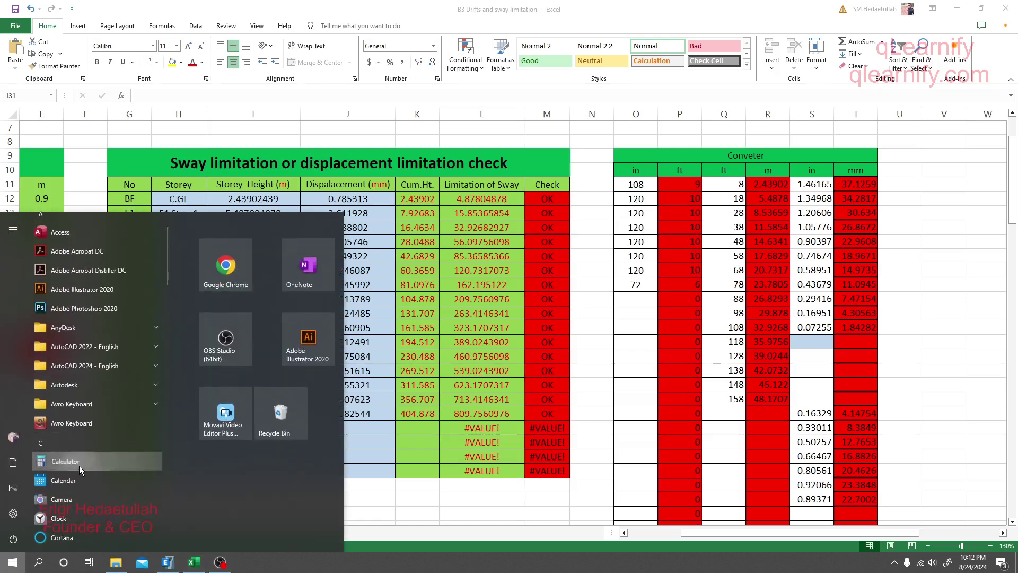
{"action": "left_click", "coordinate": [64, 518]}
{"action": "left_click_drag", "start_coordinate": [711, 101], "coordinate": [708, 126]}
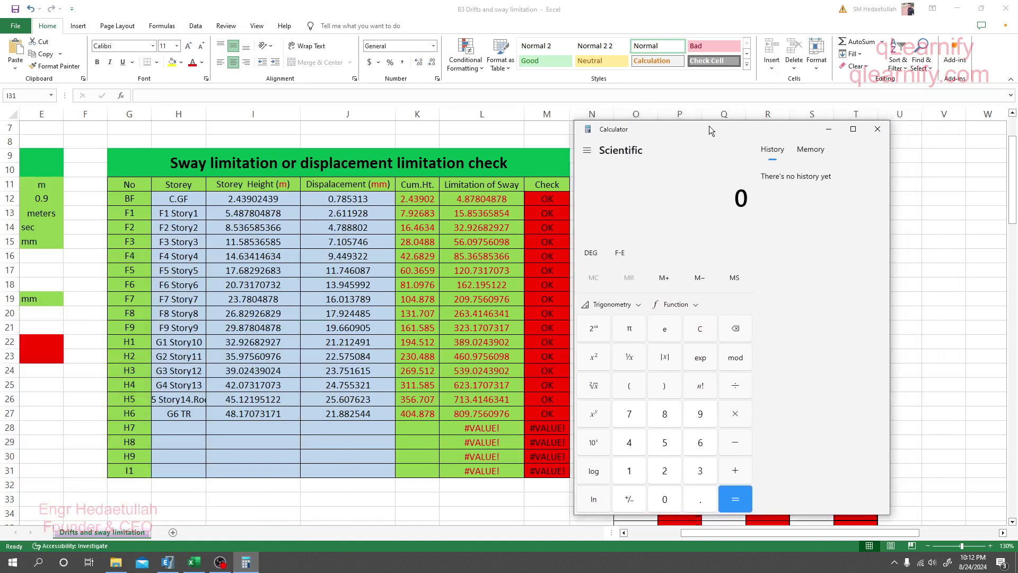
{"action": "type", "text": "10"}
{"action": "key", "text": "slash"}
{"action": "type", "text": "3.28"}
{"action": "key", "text": "Return"}
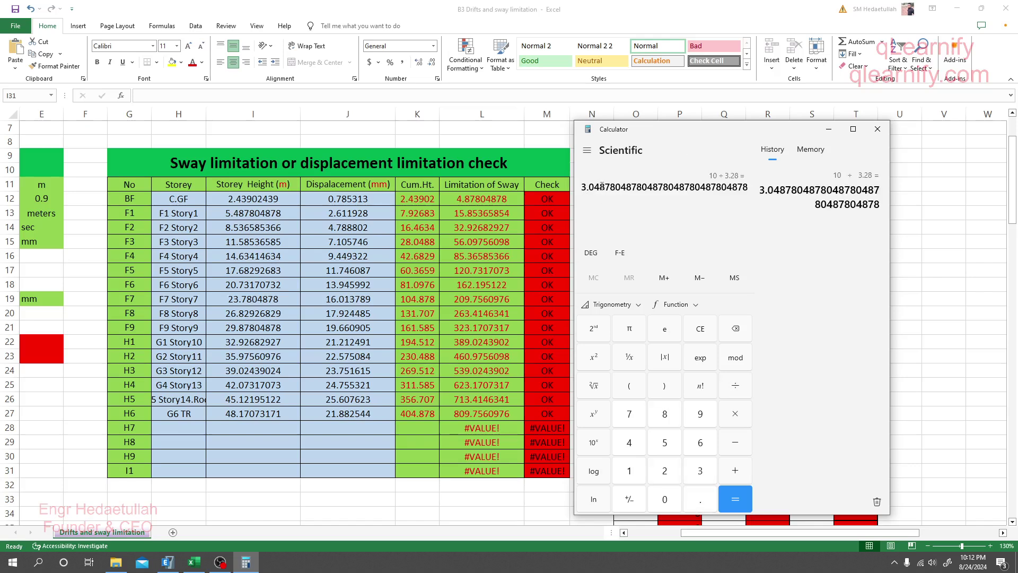
Set the Storey Height (m) of F1 Story1 in I13 to 3 and fill that value down through I26
{"action": "left_click", "coordinate": [262, 215]}
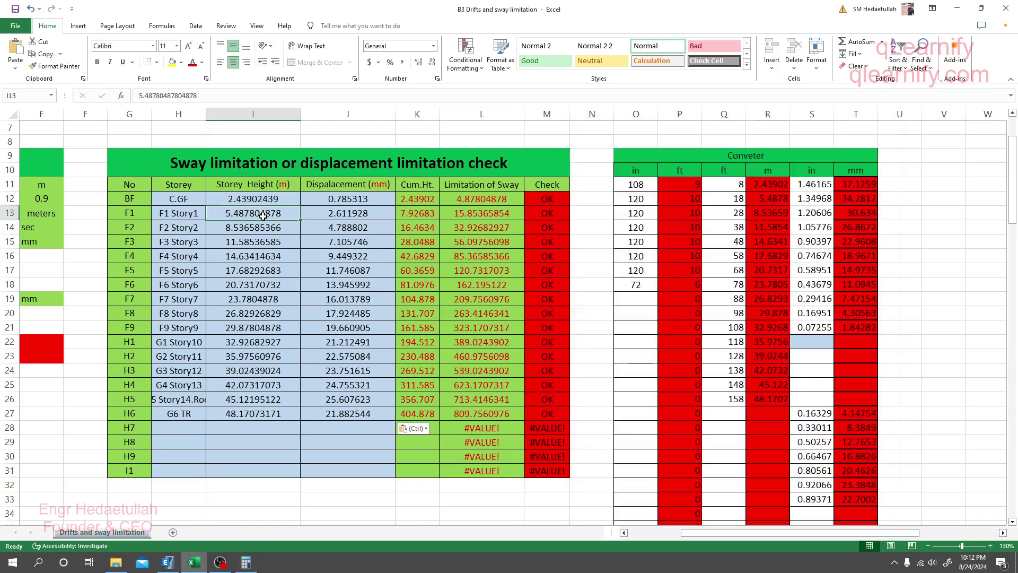
{"action": "type", "text": "3"}
{"action": "key", "text": "ctrl+Return"}
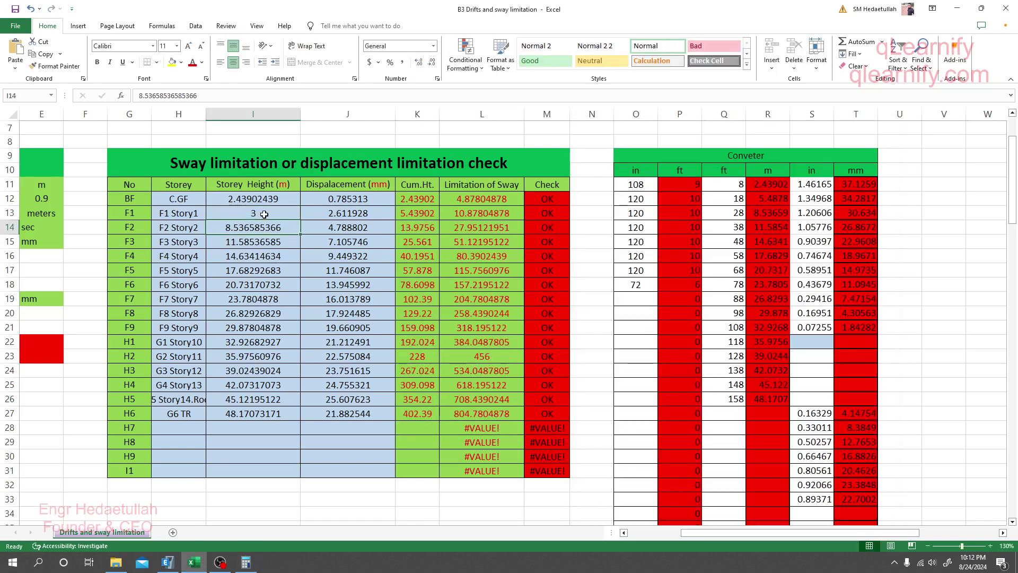
{"action": "left_click_drag", "start_coordinate": [302, 222], "coordinate": [265, 413]}
{"action": "left_click", "coordinate": [256, 415]}
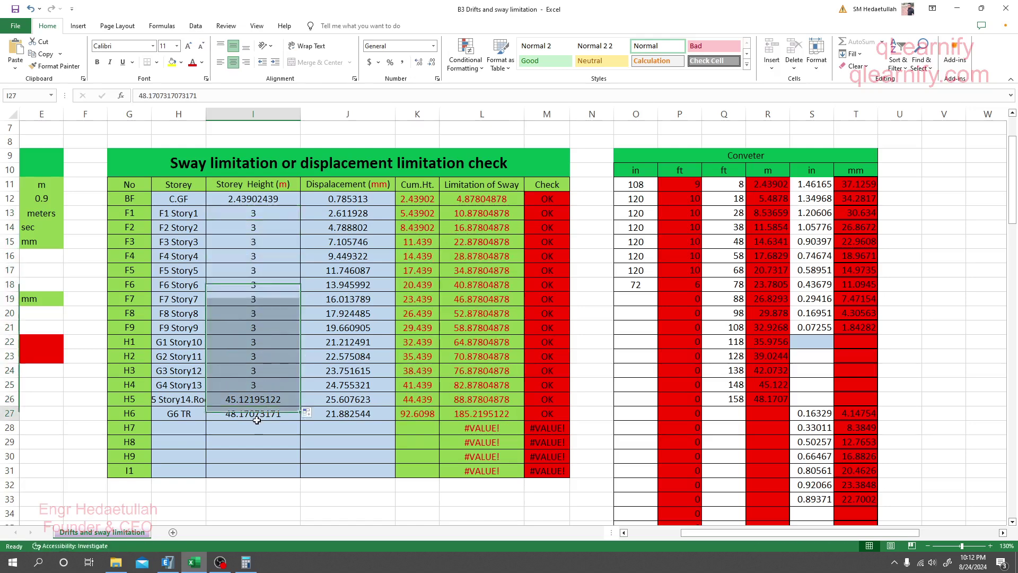
Copy the C.GF storey height from I12 into the G6 TR row at I27
{"action": "left_click", "coordinate": [251, 199]}
{"action": "key", "text": "ctrl+c"}
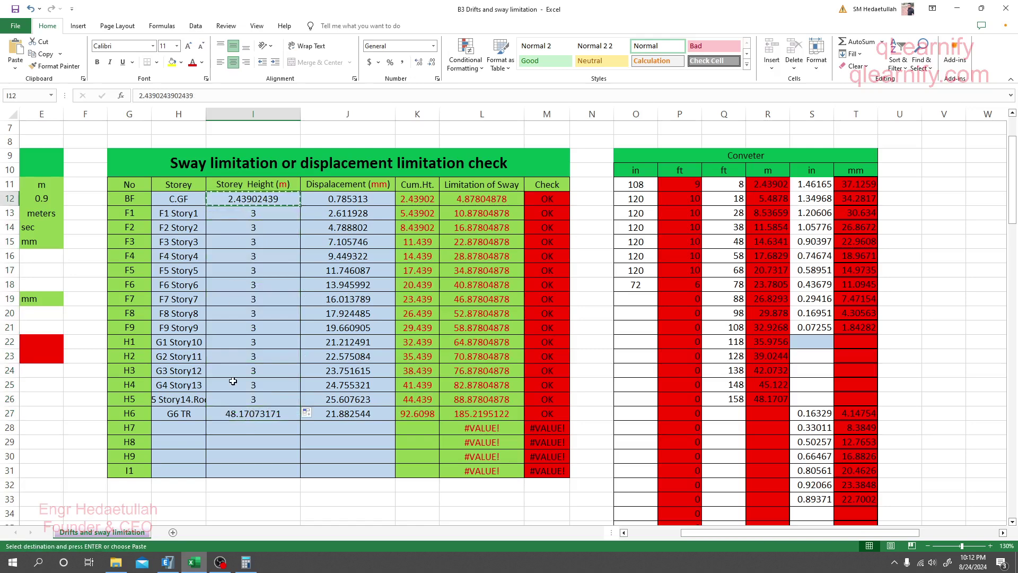
{"action": "left_click", "coordinate": [238, 417]}
{"action": "key", "text": "ctrl+v"}
{"action": "left_click", "coordinate": [249, 455]}
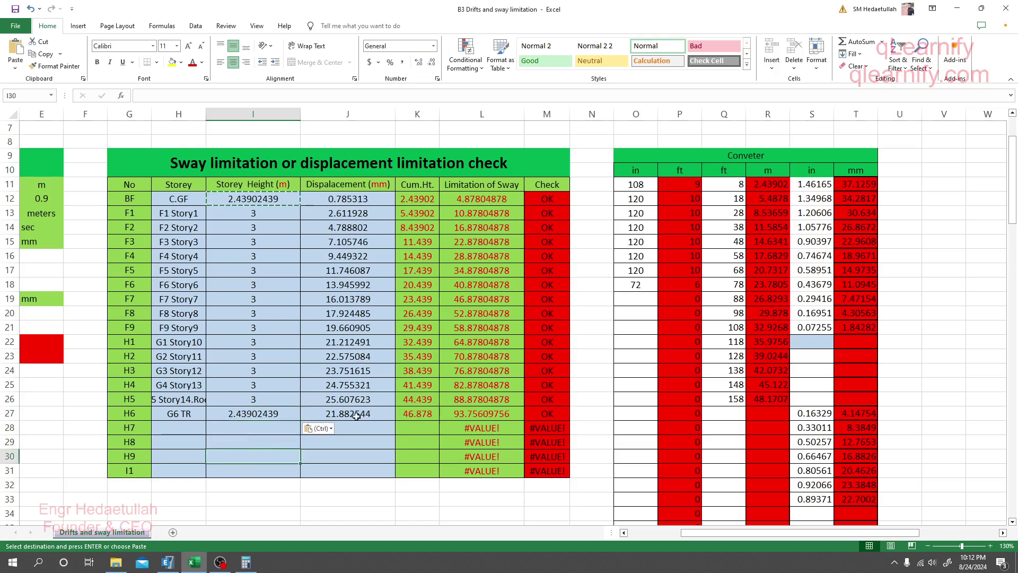
Change the font color of the Limitation of Sway values in L12:L31 to yellow
{"action": "left_click_drag", "start_coordinate": [342, 197], "coordinate": [354, 412]}
{"action": "left_click_drag", "start_coordinate": [477, 199], "coordinate": [462, 413]}
{"action": "left_click", "coordinate": [447, 444]}
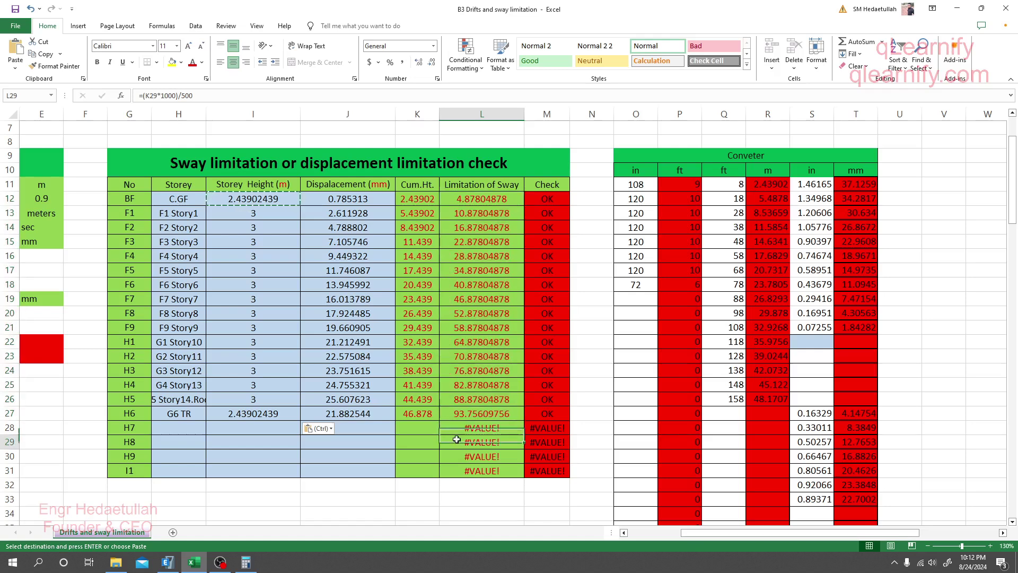
{"action": "left_click_drag", "start_coordinate": [467, 199], "coordinate": [477, 469]}
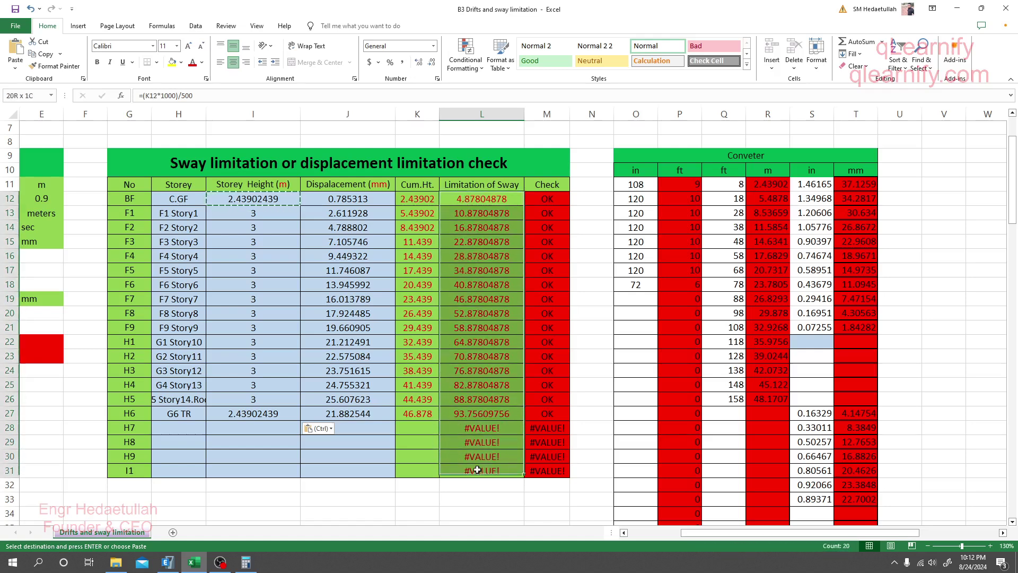
{"action": "left_click", "coordinate": [202, 63]}
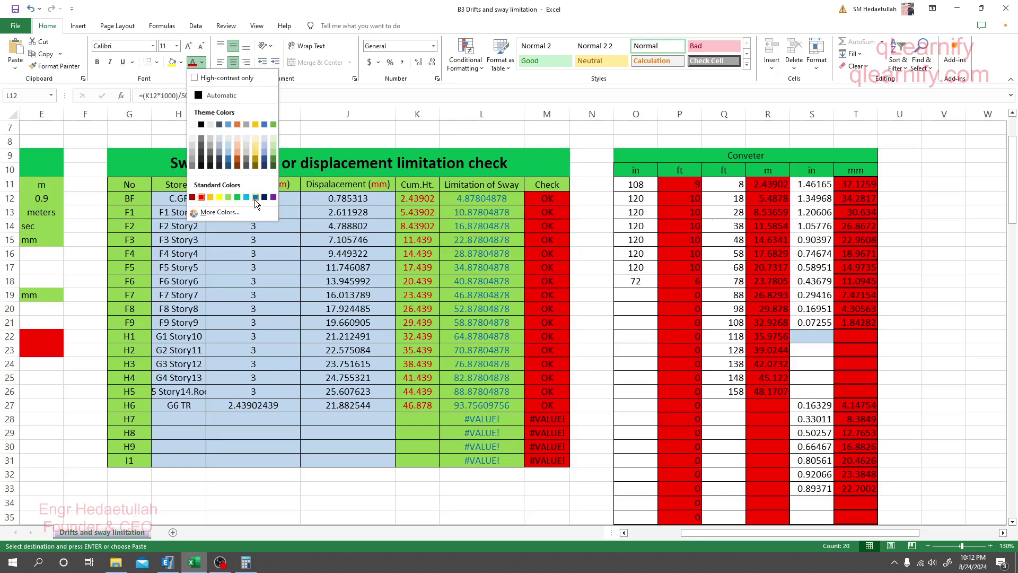
{"action": "left_click", "coordinate": [220, 198]}
{"action": "left_click", "coordinate": [354, 426]}
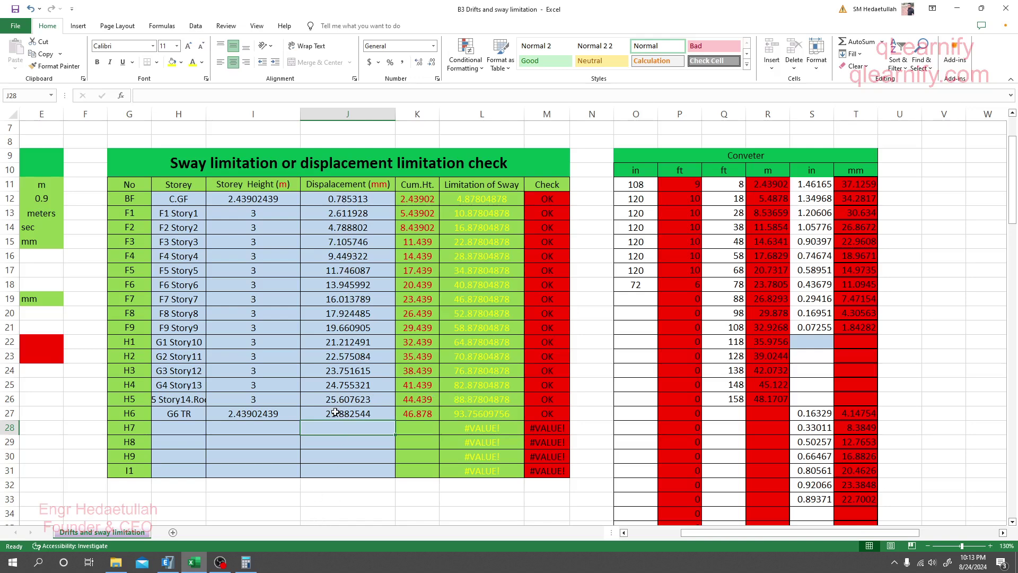
Switch to ETABS and close both the story response table and the Story Response plot
{"action": "left_click", "coordinate": [167, 561]}
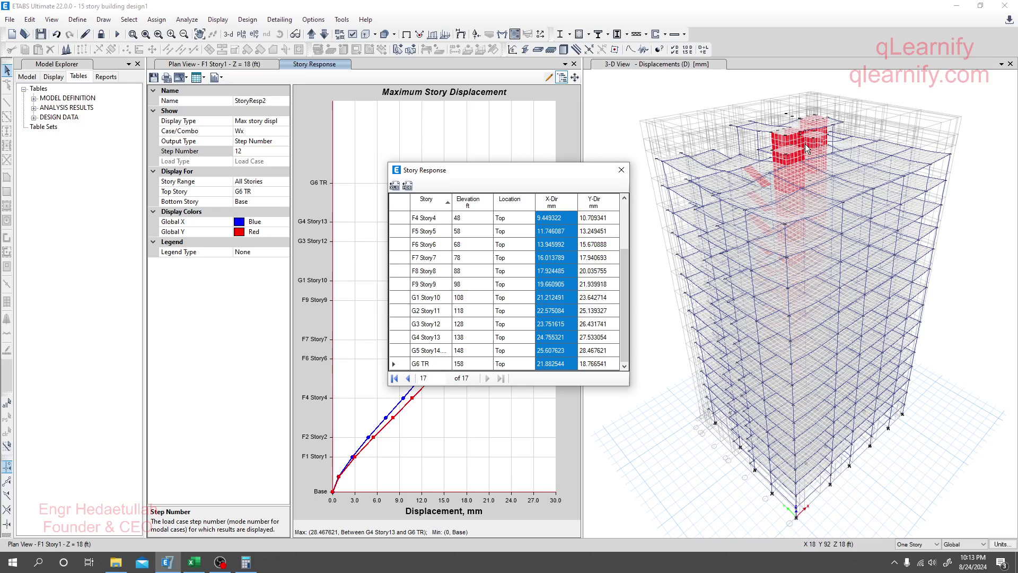
{"action": "left_click", "coordinate": [621, 170]}
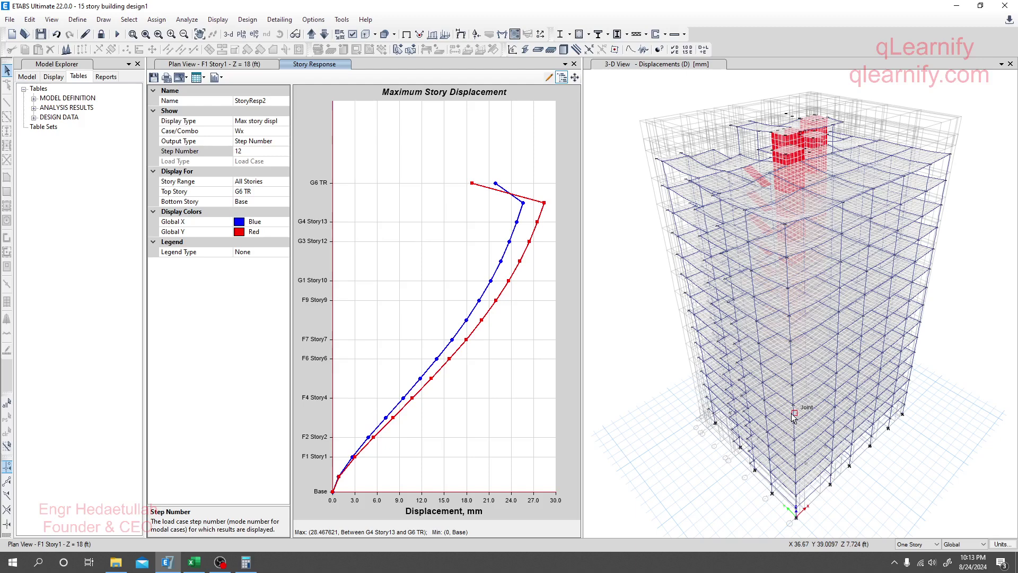
{"action": "left_click", "coordinate": [523, 68]}
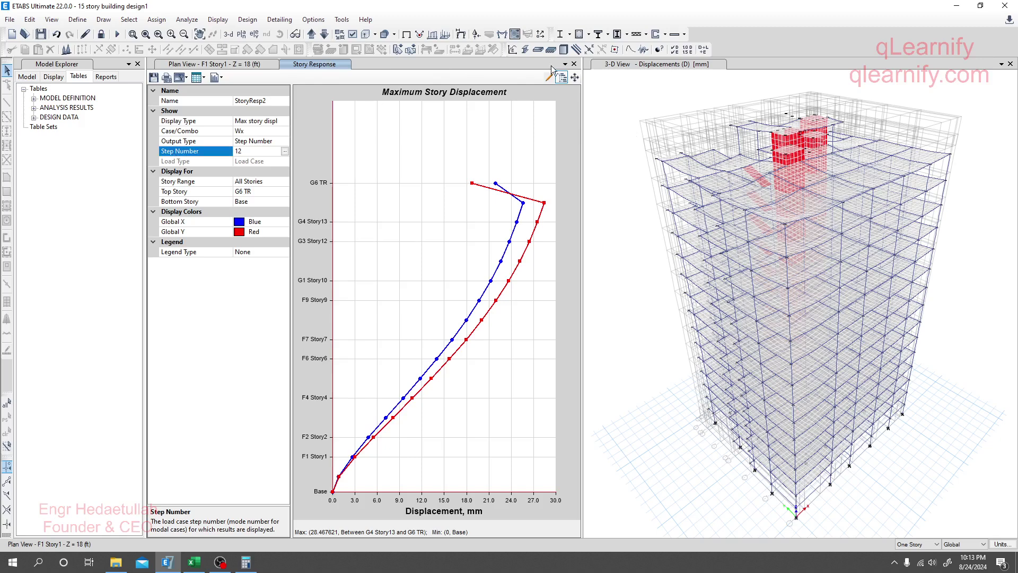
{"action": "left_click", "coordinate": [573, 63]}
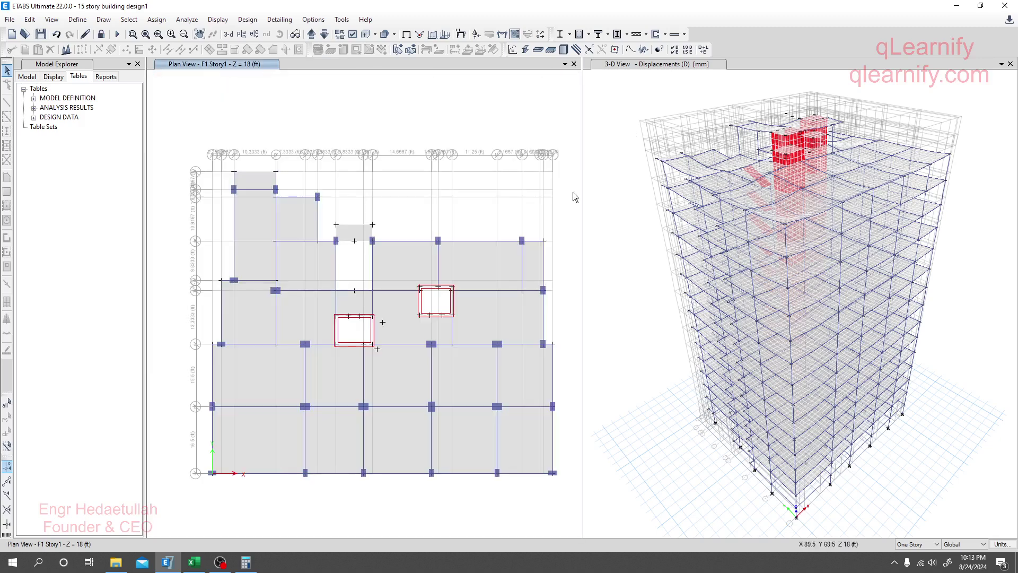